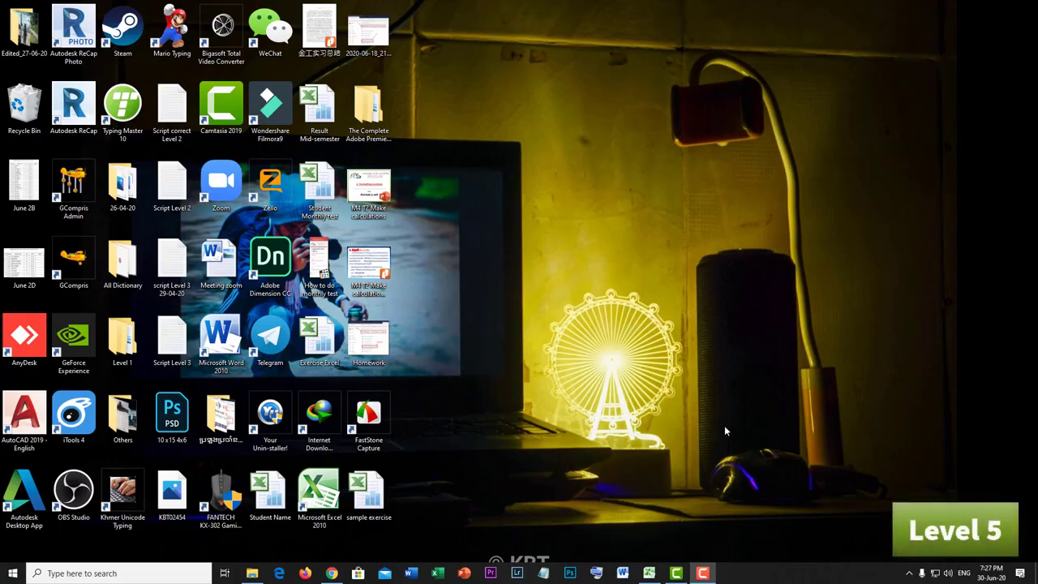
pyautogui.click(649, 572)
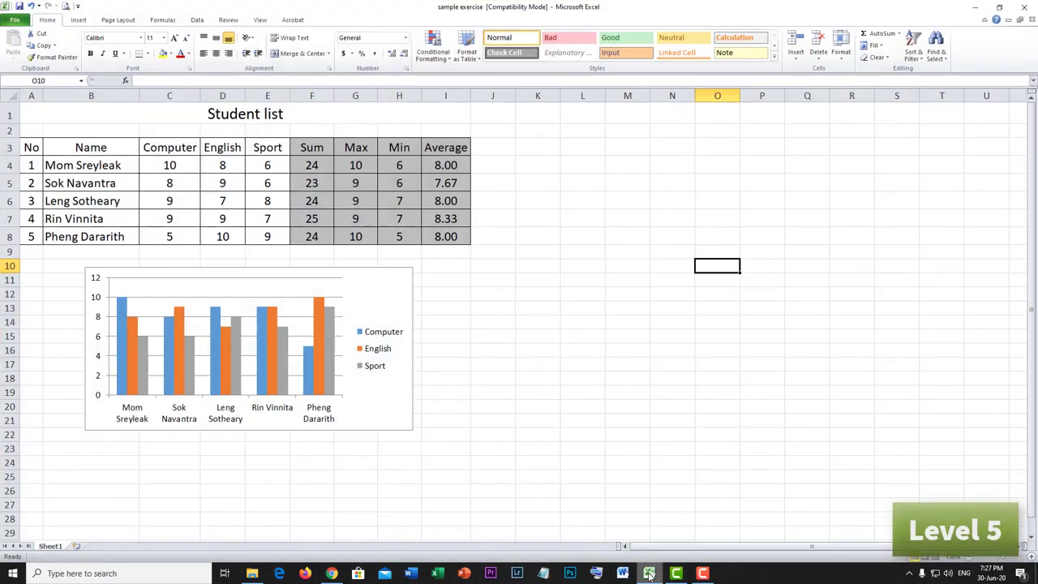
pyautogui.click(519, 355)
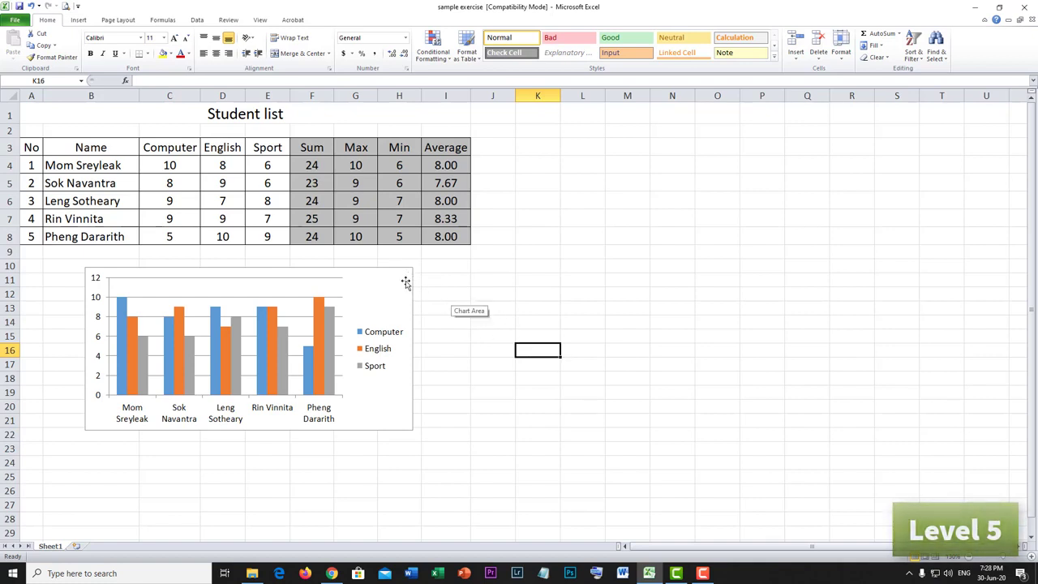
# Delete the column chart, leaving only the Student list table on the sheet
pyautogui.click(405, 282)
pyautogui.press('Delete')
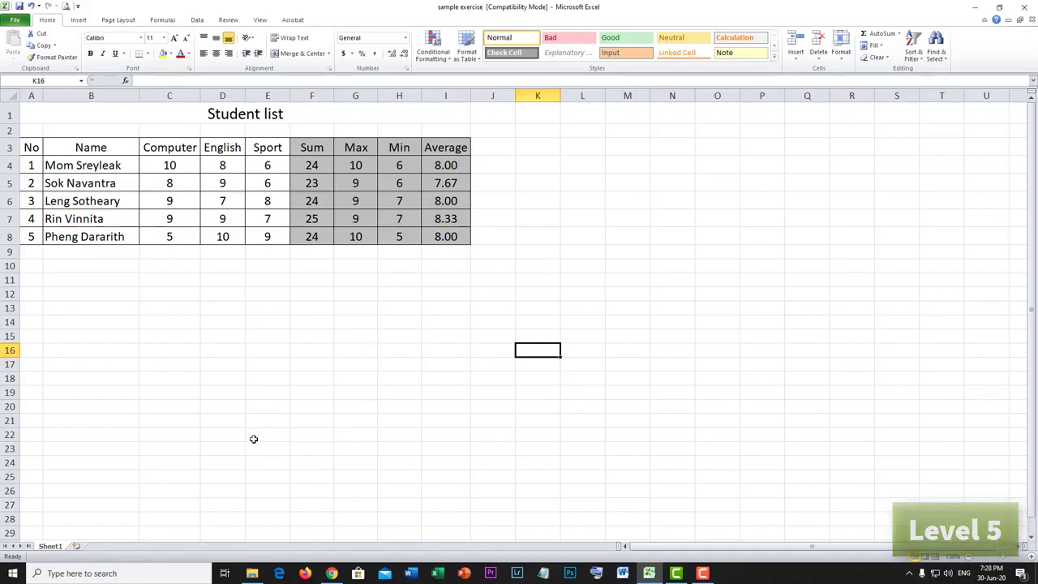
pyautogui.click(245, 114)
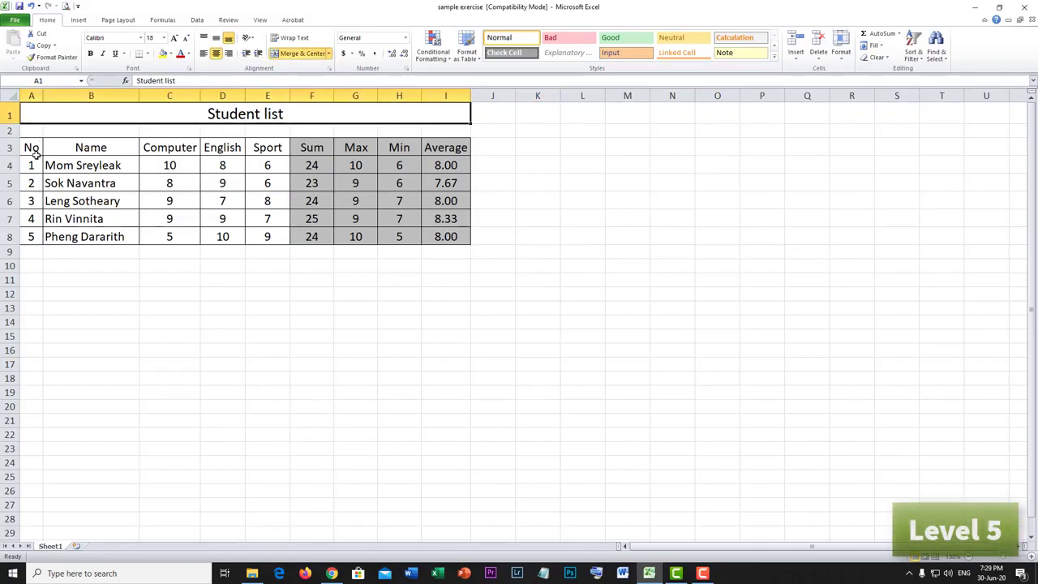
pyautogui.click(34, 151)
pyautogui.click(33, 165)
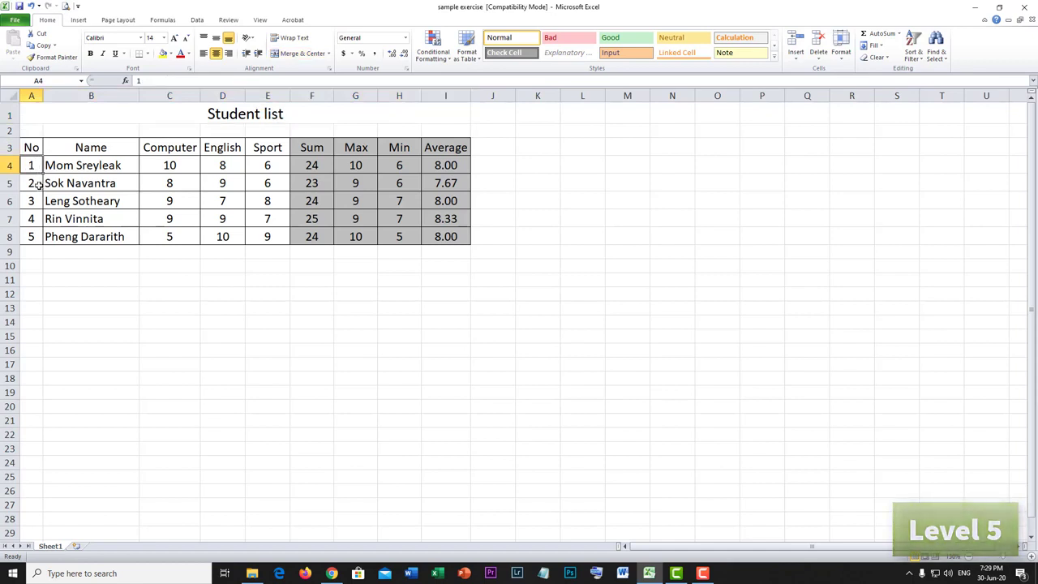
pyautogui.click(89, 148)
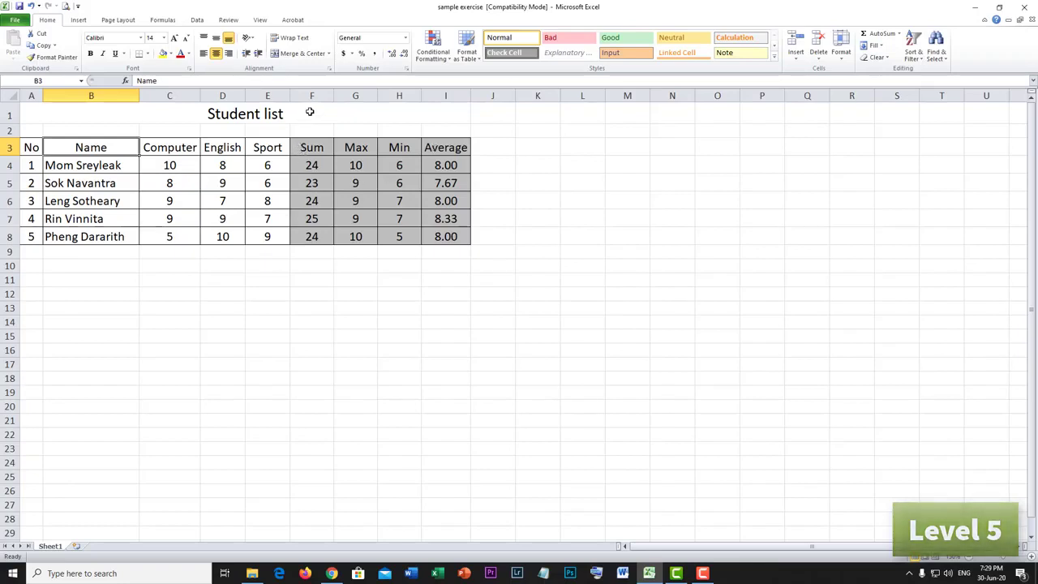
# Review the Sum/Max/Min/Average results and F4's total over scores C4:E4, then select F4
pyautogui.moveTo(310, 146)
pyautogui.mouseDown()
pyautogui.moveTo(447, 218)
pyautogui.moveTo(447, 236)
pyautogui.mouseUp()
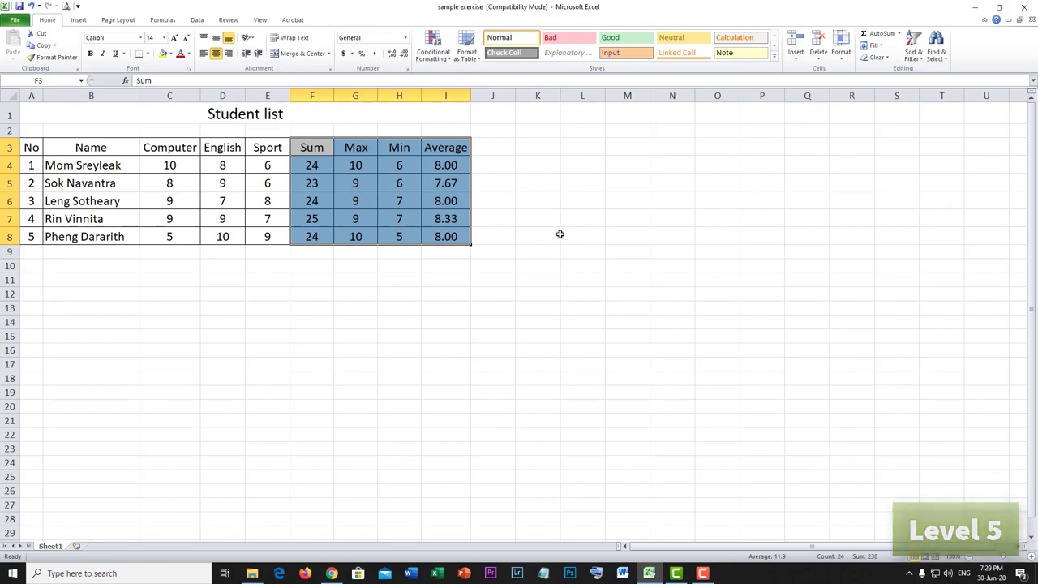
pyautogui.press('Down')
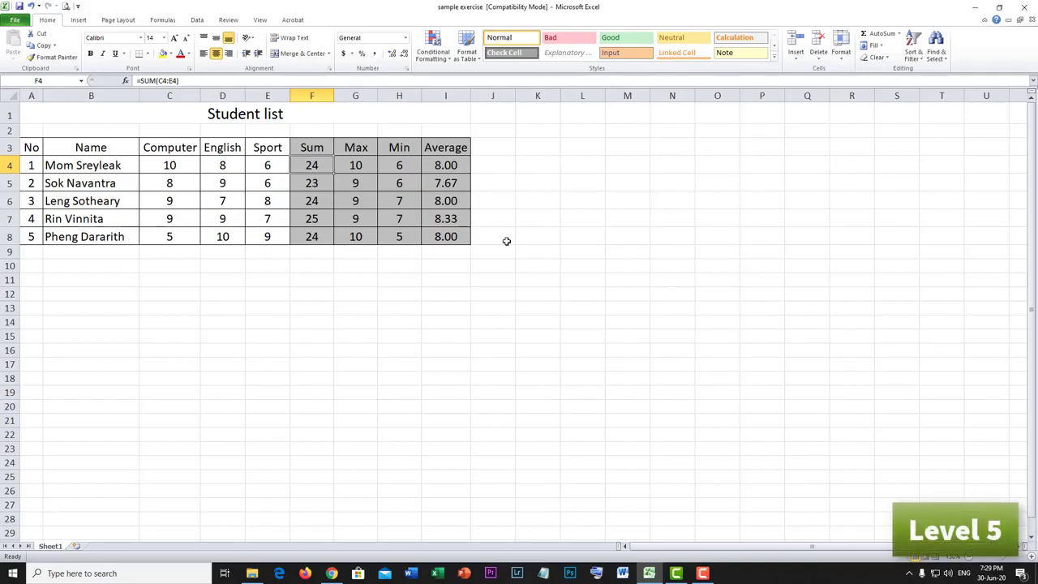
pyautogui.click(358, 278)
pyautogui.click(328, 165)
pyautogui.moveTo(170, 166); pyautogui.dragTo(266, 164)
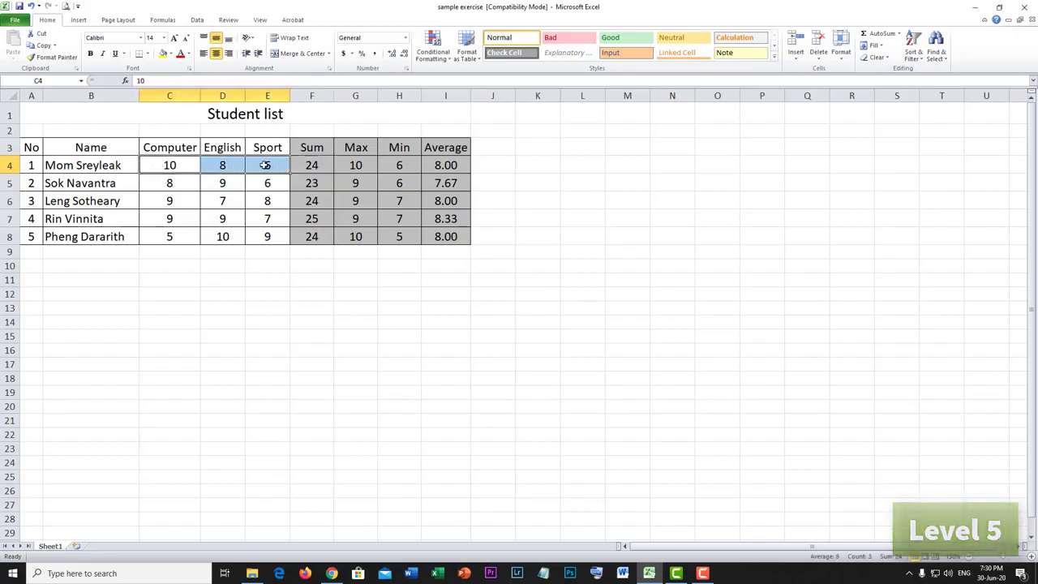
pyautogui.click(325, 170)
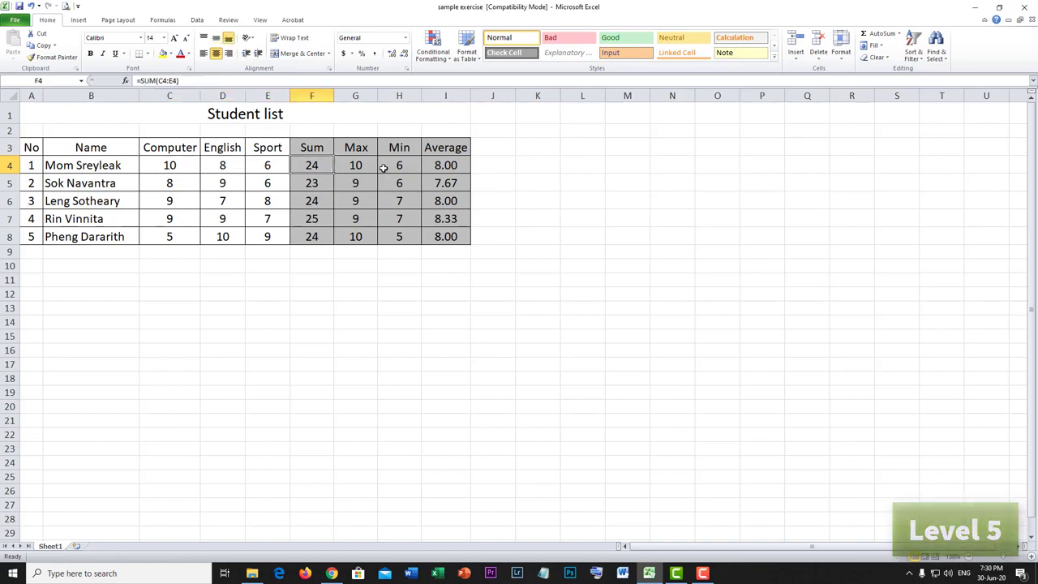
# Cancel a stray formula edit and reselect cell F4
pyautogui.write('=')
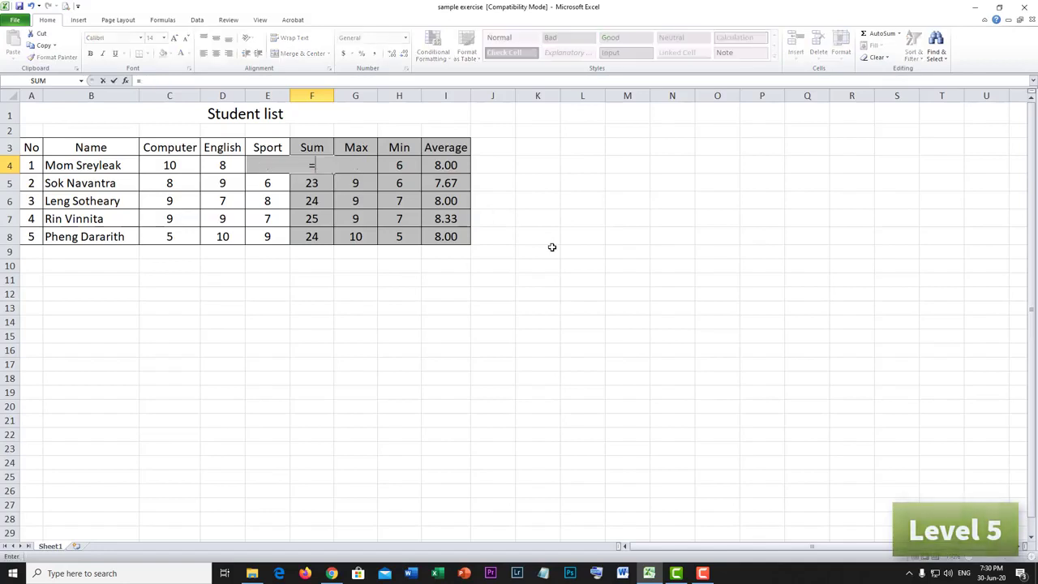
pyautogui.click(585, 242)
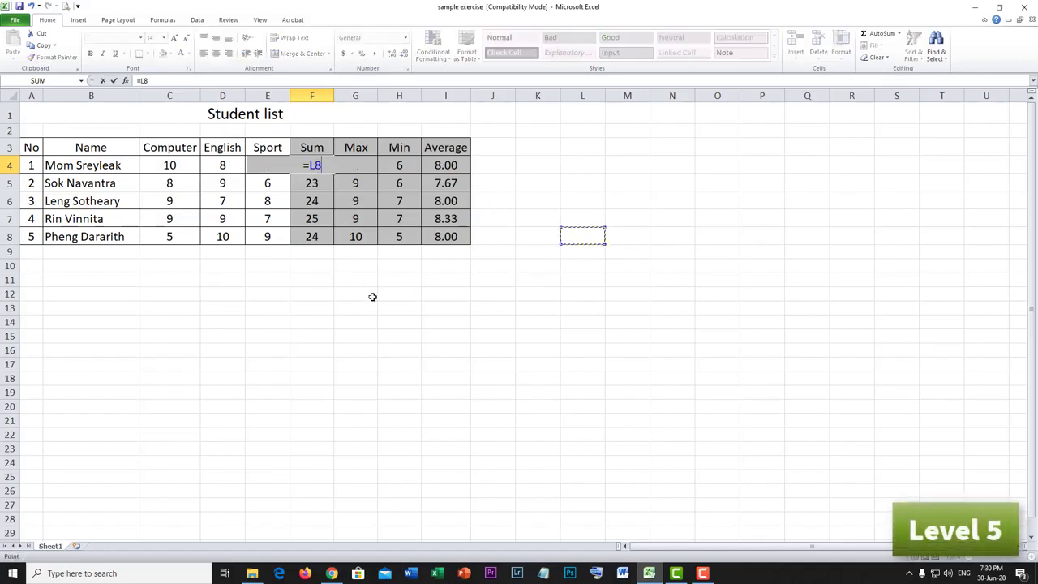
pyautogui.press('Escape')
pyautogui.click(529, 325)
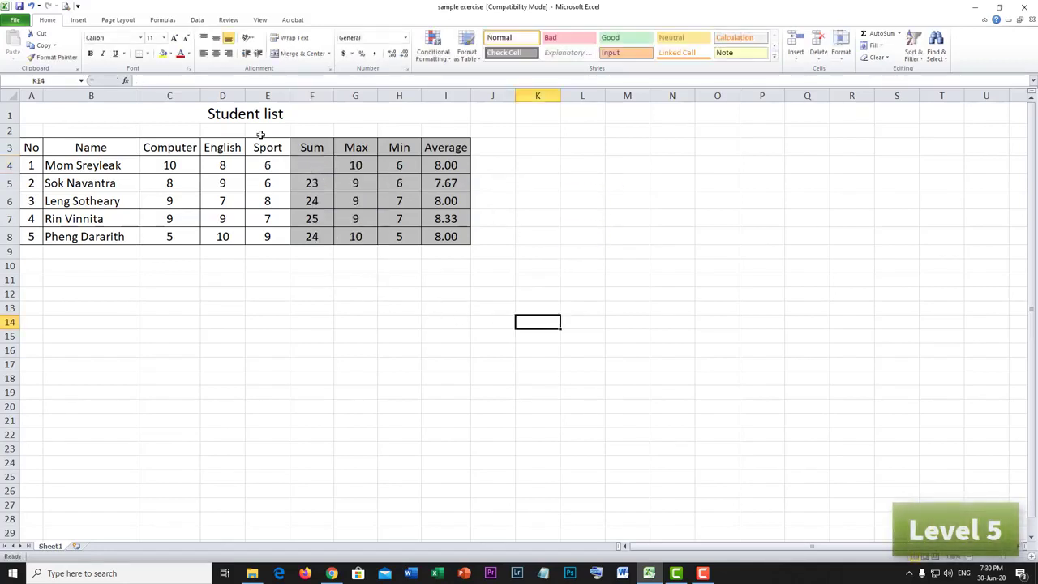
pyautogui.click(320, 168)
pyautogui.click(203, 53)
pyautogui.write('=')
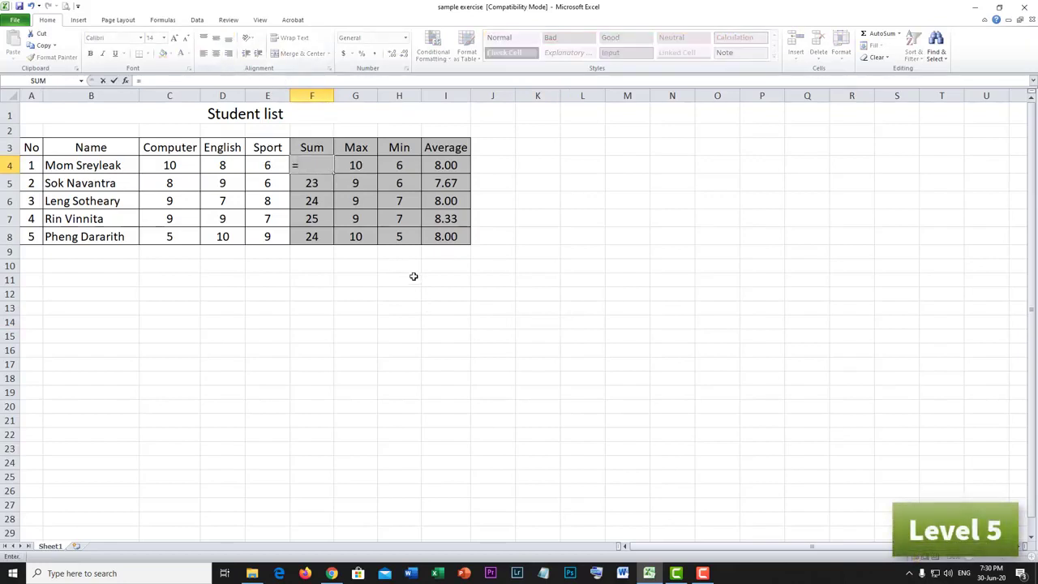
# Enter =SUM(C4:E4) in F4, giving the first student's total of 24
pyautogui.write('sum')
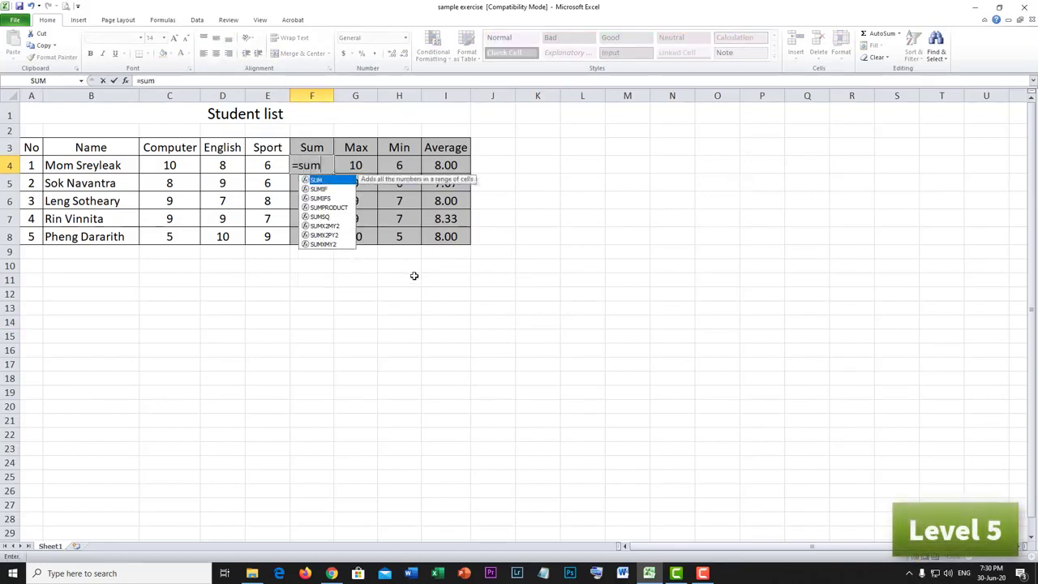
pyautogui.write('(')
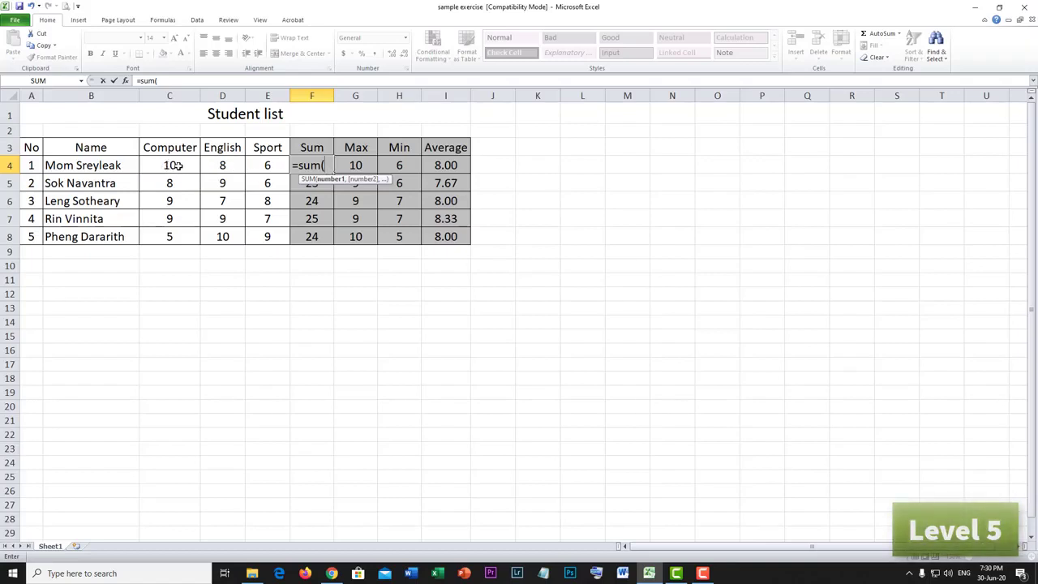
pyautogui.moveTo(177, 166); pyautogui.dragTo(271, 166)
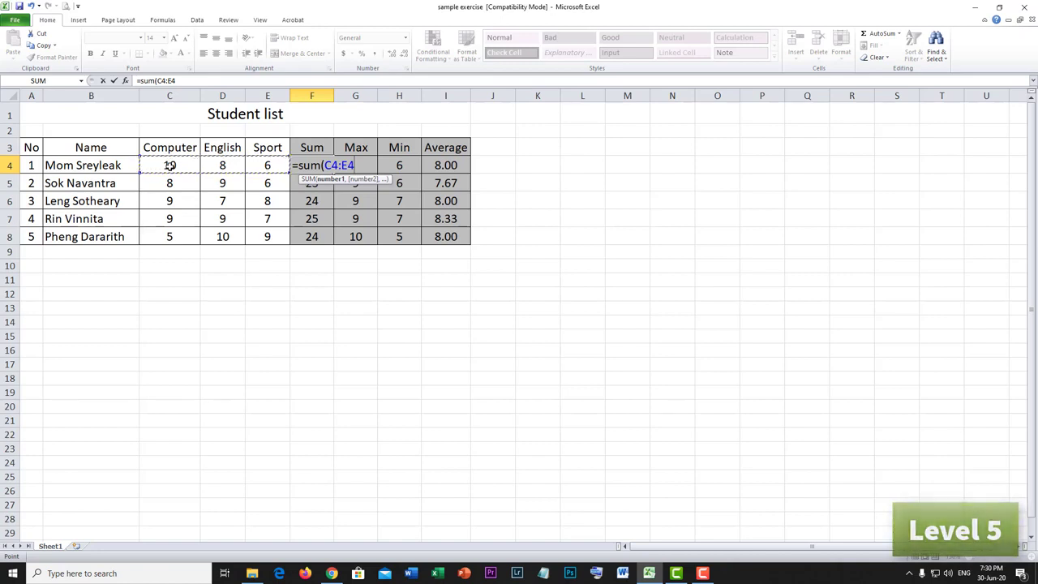
pyautogui.write(')')
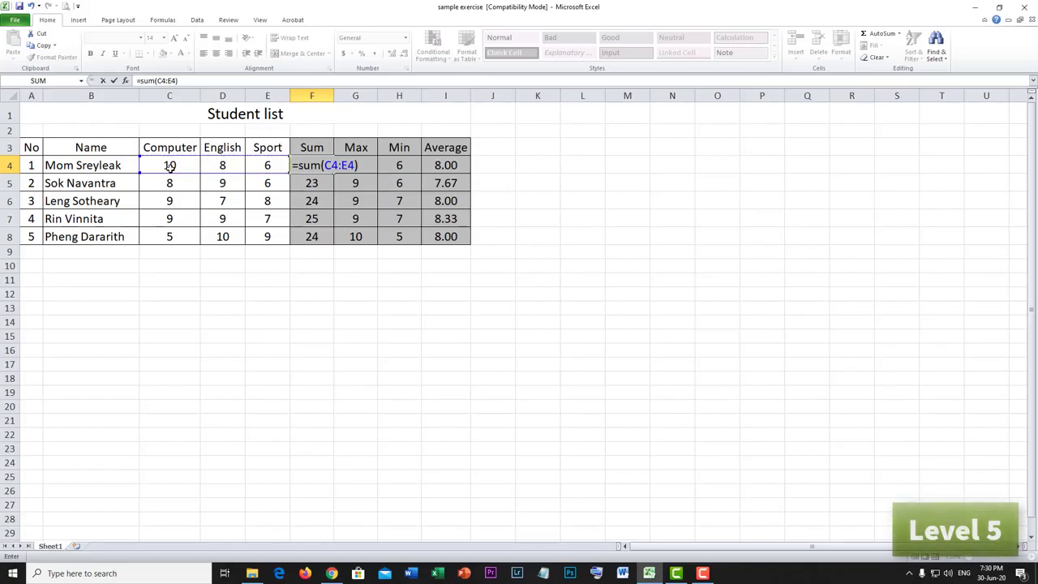
pyautogui.press('Return')
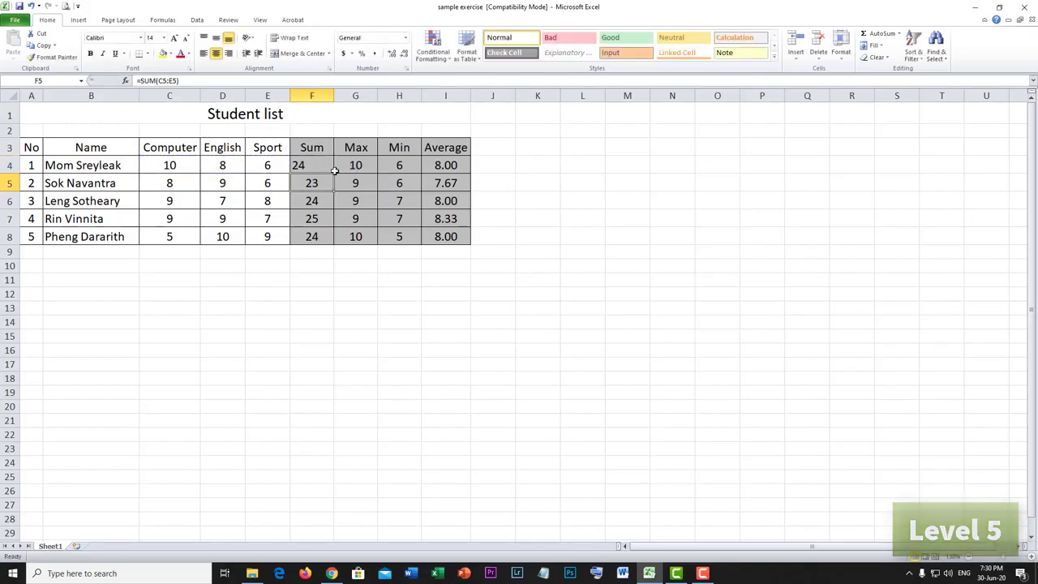
# Check F4 and step down the Sum column to review each student's total
pyautogui.click(311, 165)
pyautogui.click(216, 53)
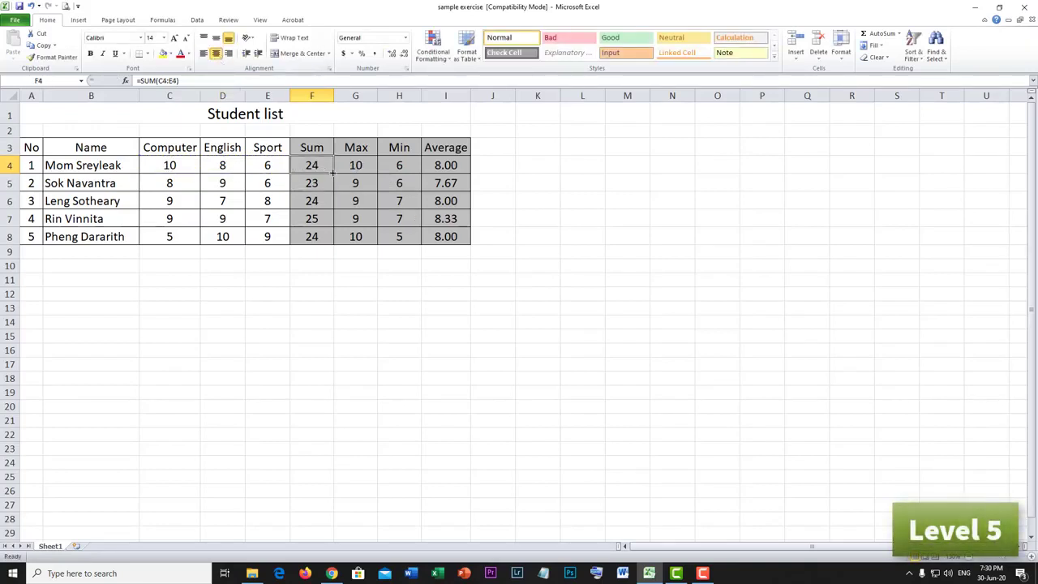
pyautogui.click(316, 185)
pyautogui.click(319, 202)
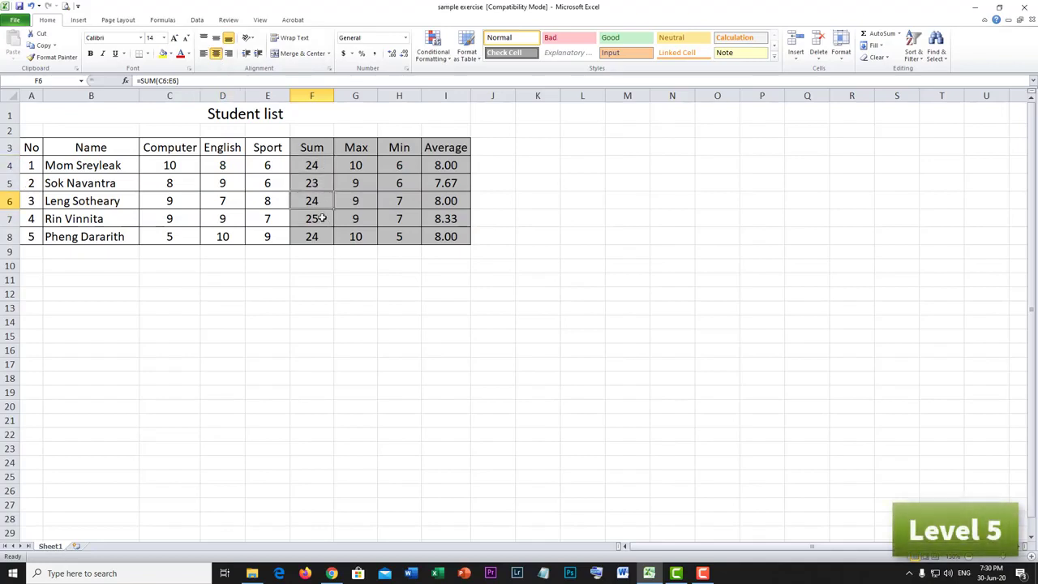
pyautogui.click(321, 218)
pyautogui.click(316, 237)
pyautogui.click(355, 166)
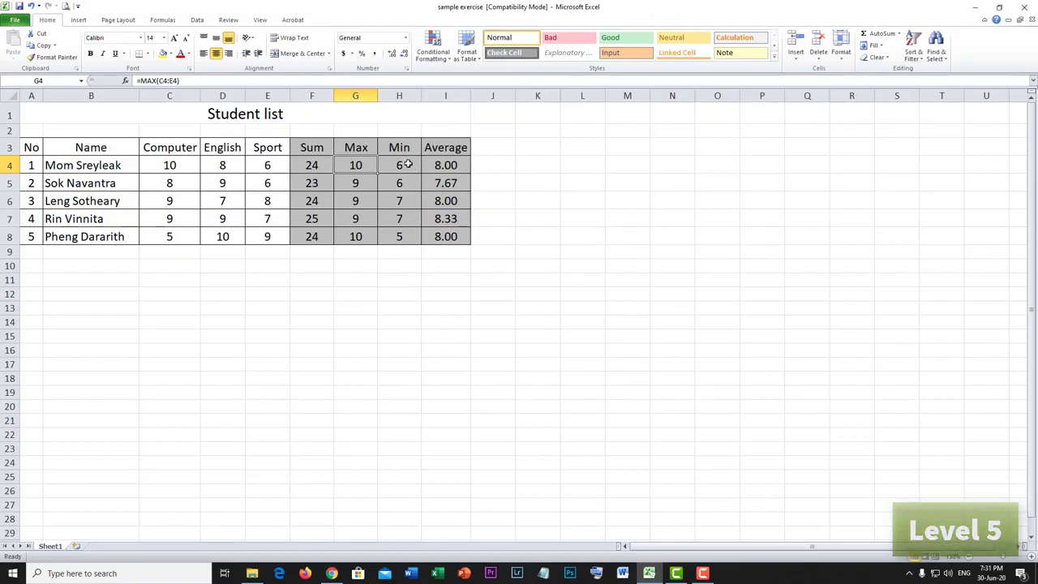
pyautogui.click(409, 164)
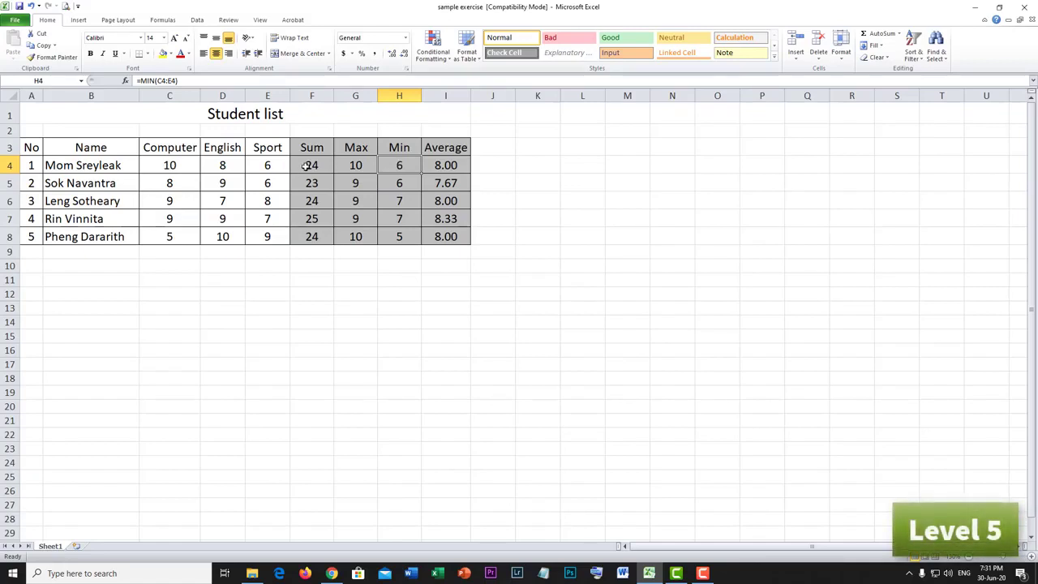
pyautogui.click(447, 169)
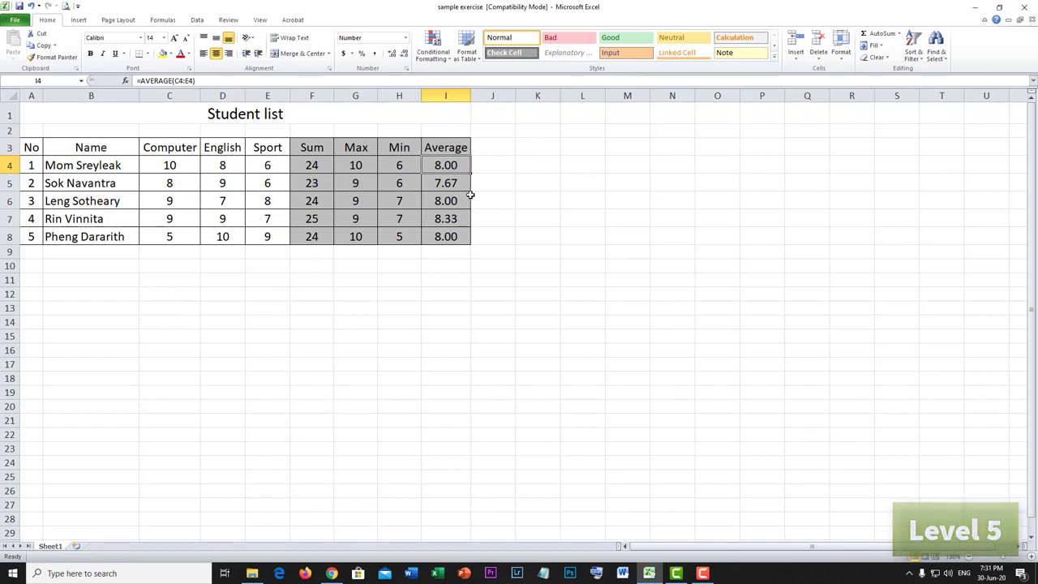
pyautogui.moveTo(628, 266); pyautogui.dragTo(617, 247)
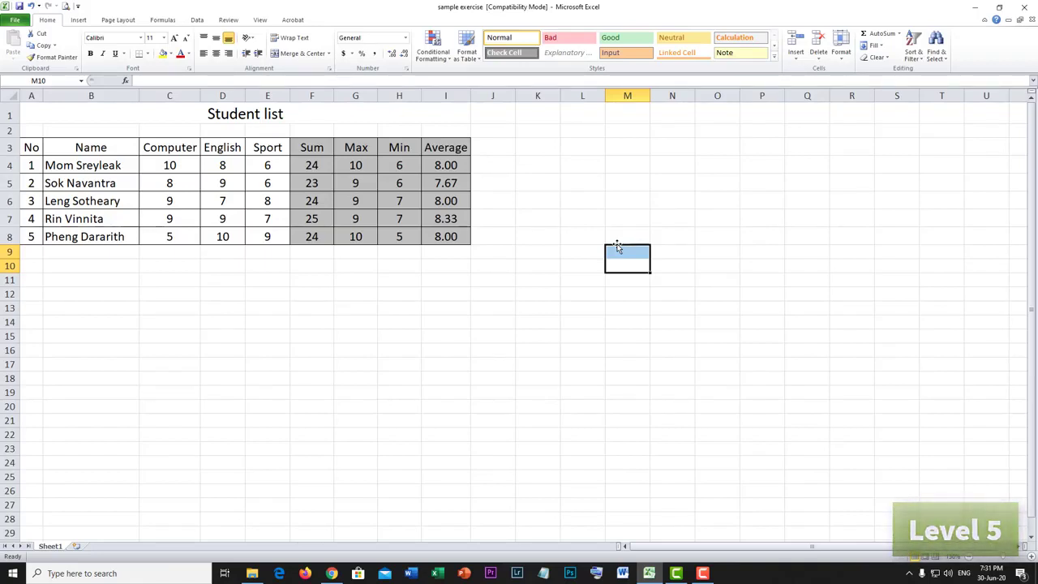
# Insert a 2-D clustered column chart of the names and scores in B3:E8
pyautogui.moveTo(84, 146); pyautogui.dragTo(267, 236)
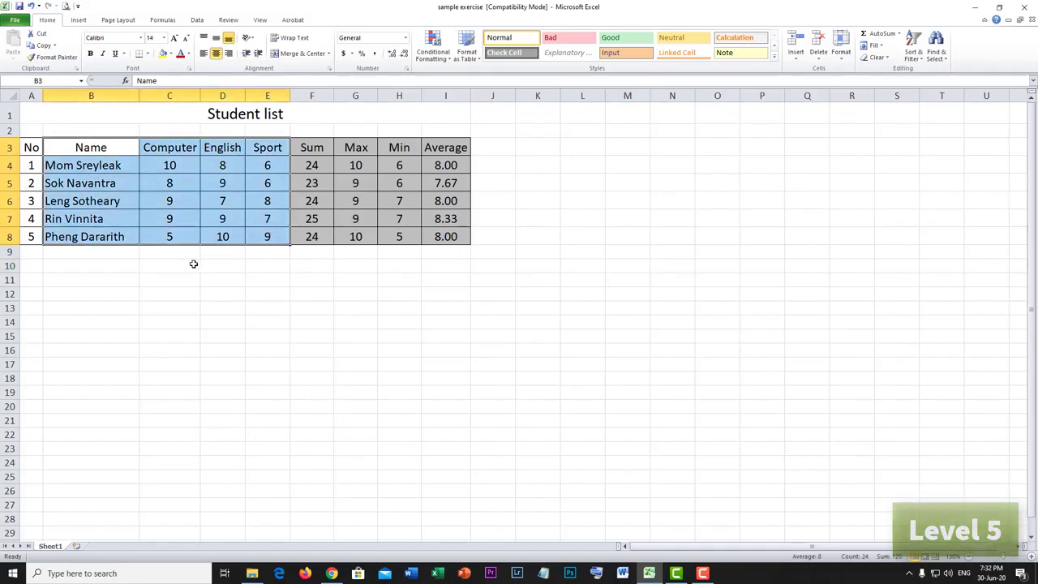
pyautogui.click(79, 21)
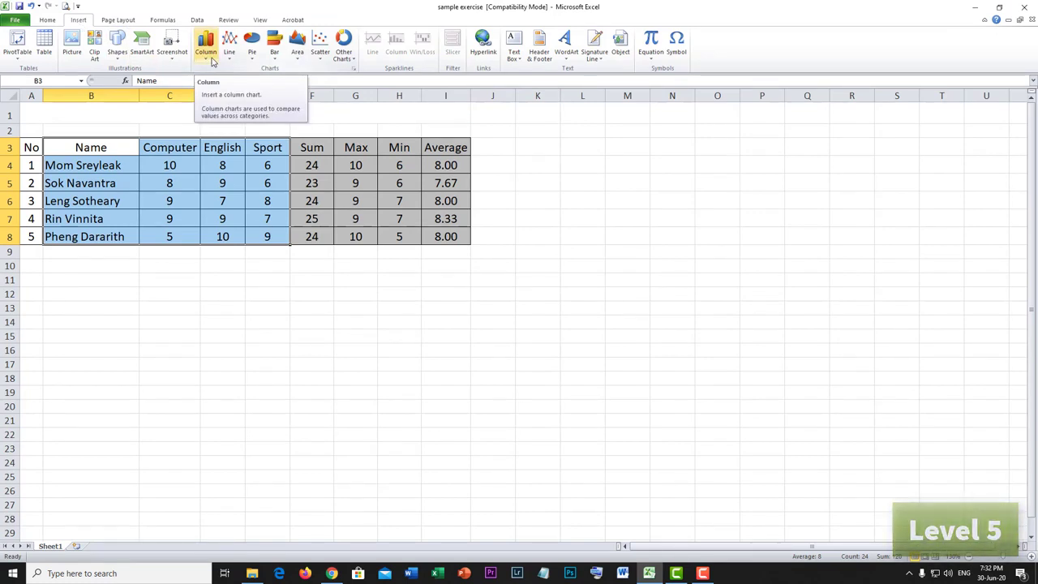
pyautogui.click(213, 61)
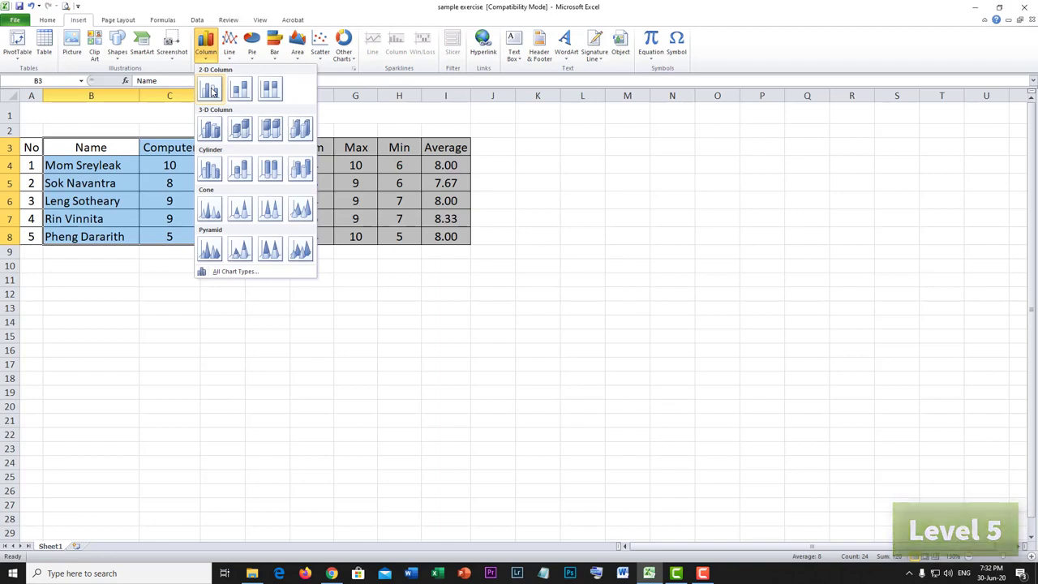
pyautogui.click(212, 90)
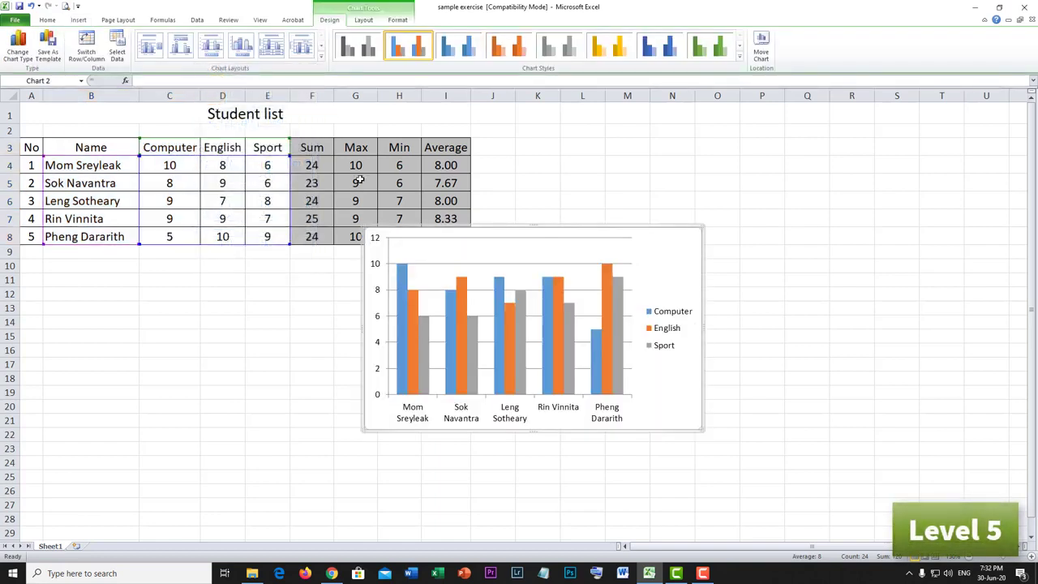
# Move the chart directly below the Student list table, spanning about rows 10 to 22
pyautogui.moveTo(687, 232); pyautogui.dragTo(415, 257)
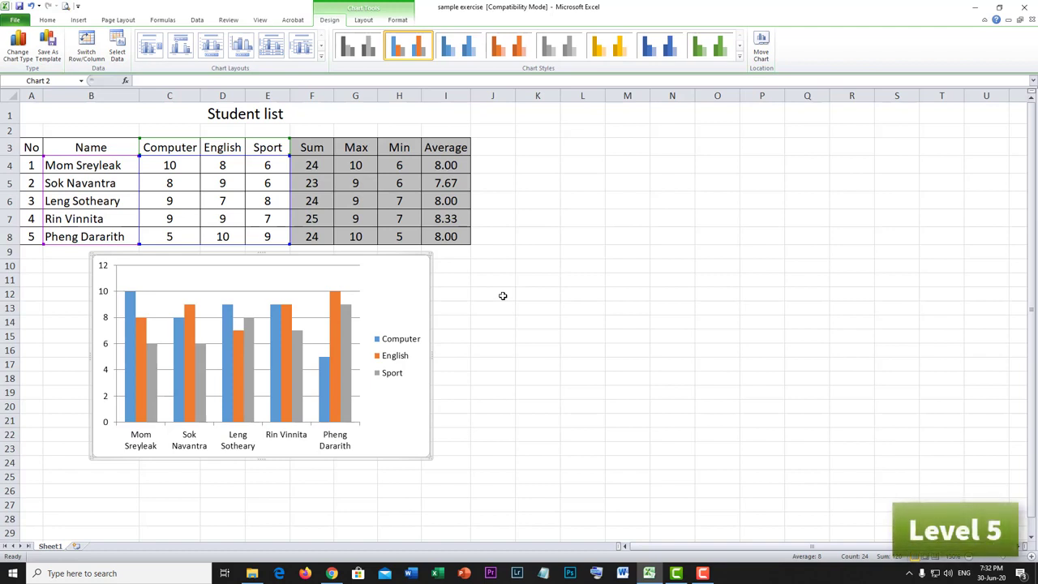
pyautogui.moveTo(423, 458); pyautogui.dragTo(404, 464)
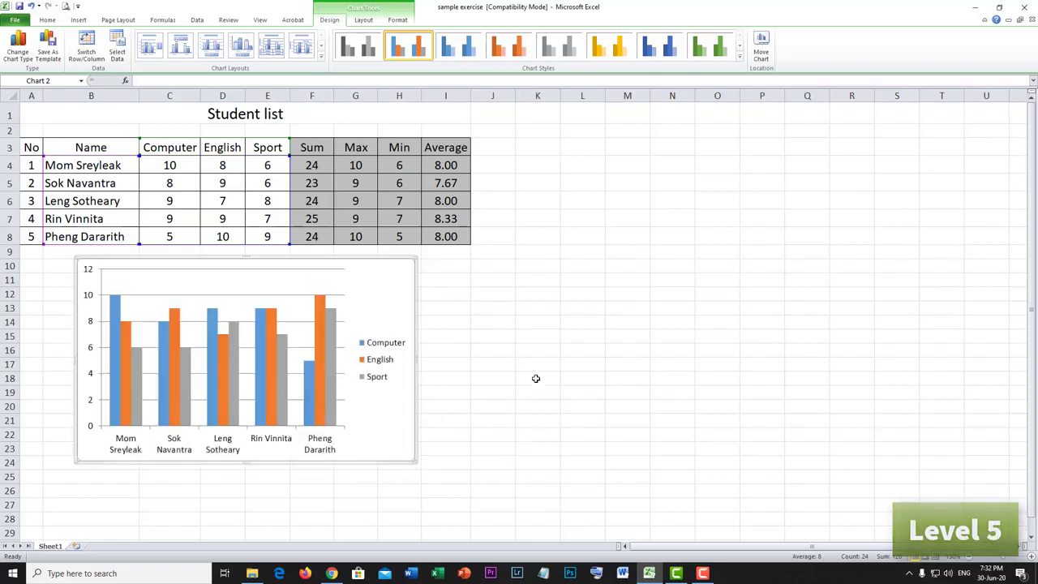
pyautogui.click(535, 378)
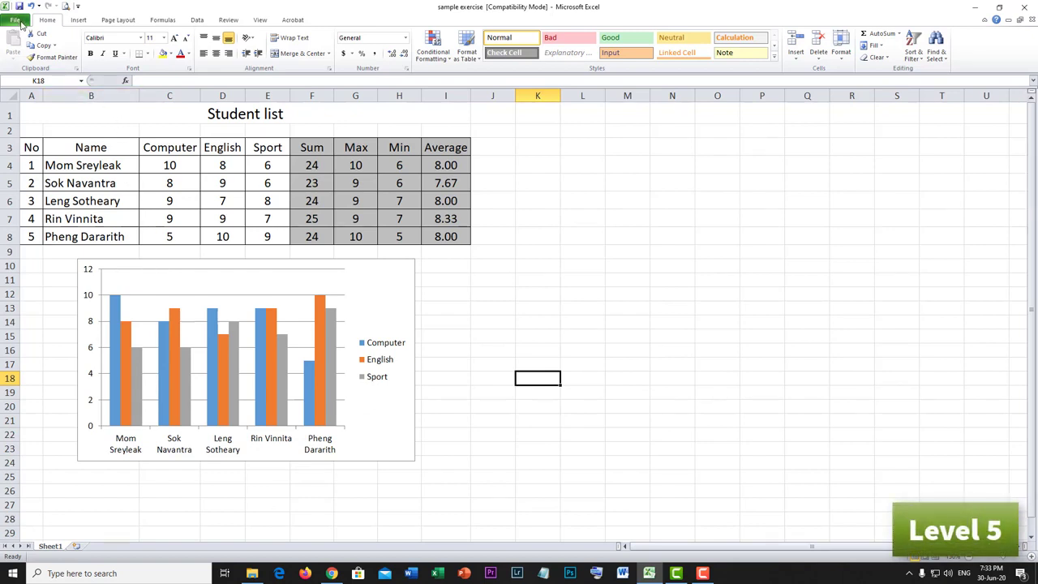
# Open Save As for the sample exercise workbook and narrow the dialog on the Desktop folder
pyautogui.click(17, 20)
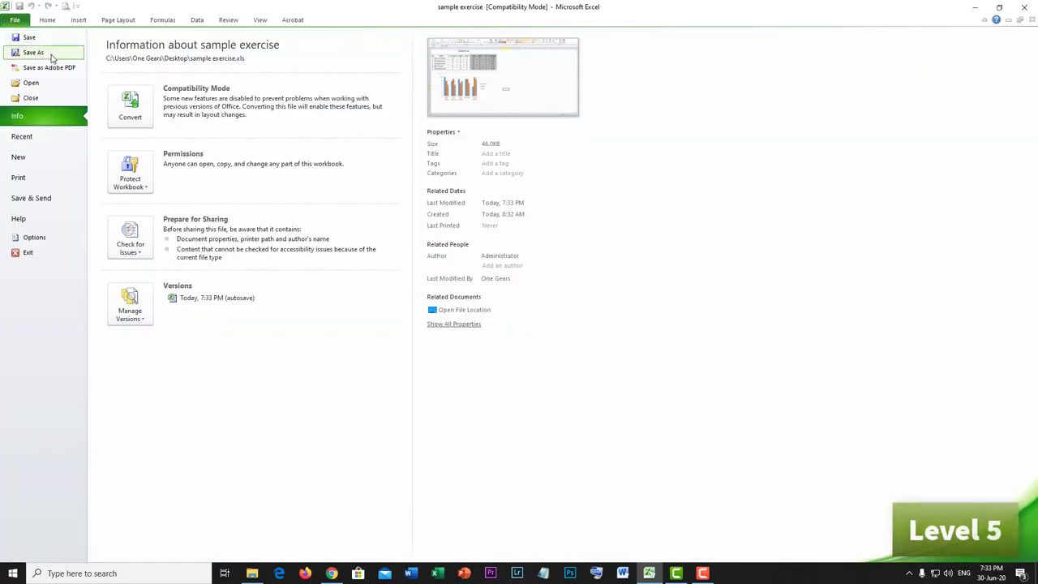
pyautogui.click(33, 51)
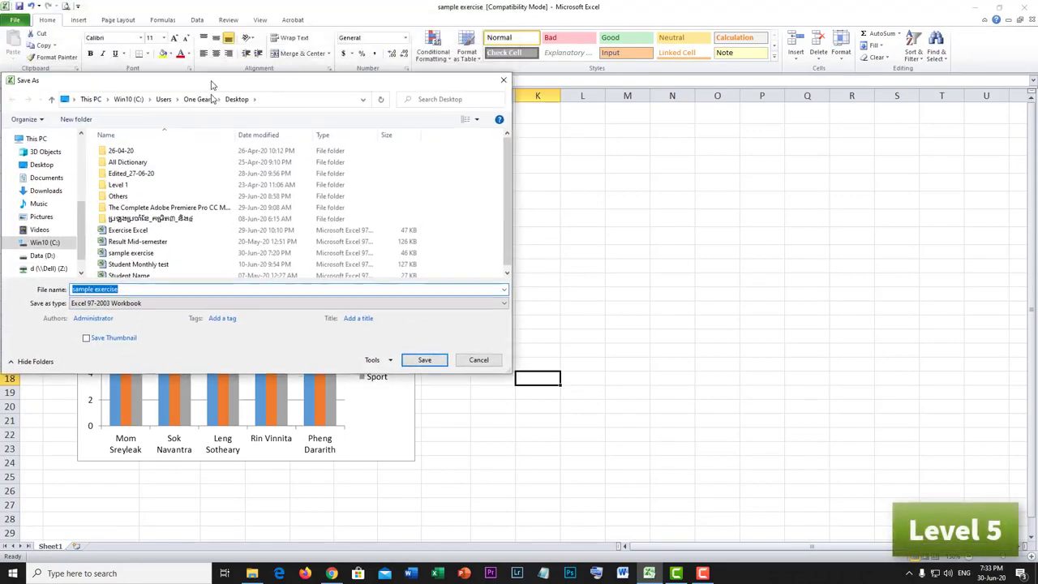
pyautogui.moveTo(211, 84); pyautogui.dragTo(235, 125)
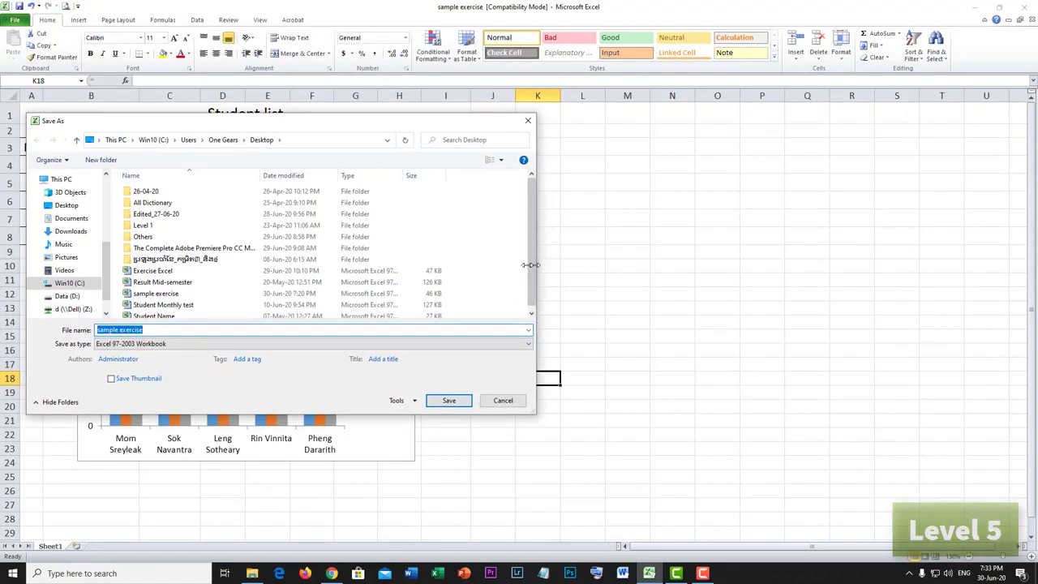
pyautogui.moveTo(529, 264); pyautogui.dragTo(469, 264)
pyautogui.moveTo(306, 124); pyautogui.dragTo(312, 119)
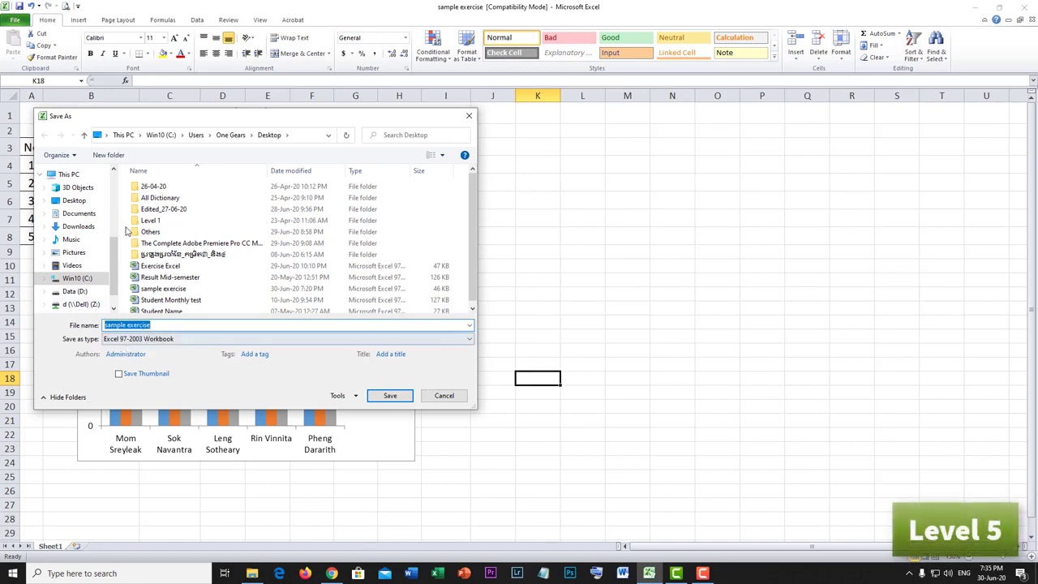
pyautogui.moveTo(116, 292)
pyautogui.mouseDown()
pyautogui.moveTo(116, 186)
pyautogui.moveTo(122, 258)
pyautogui.mouseUp()
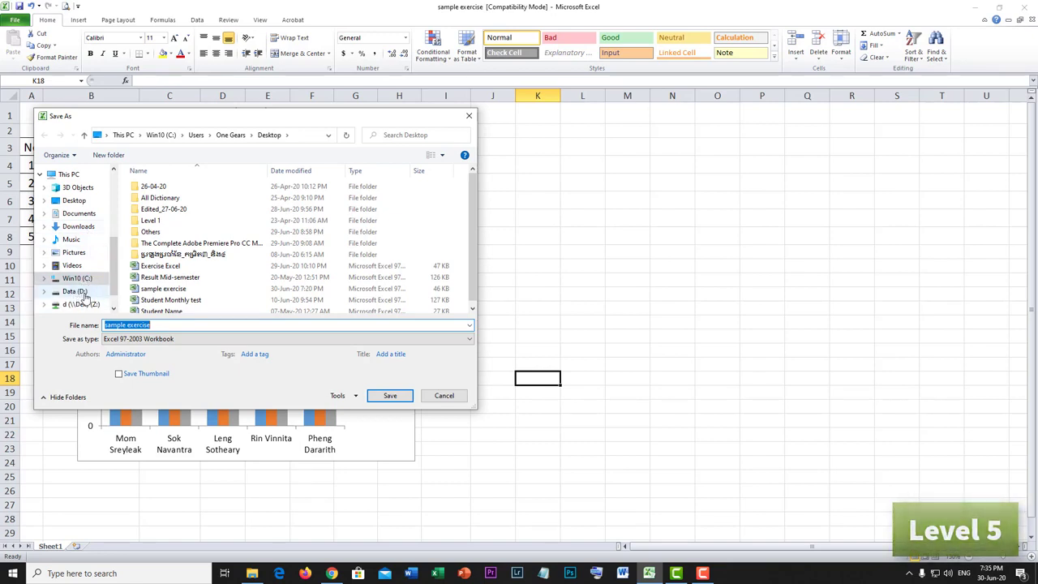
# Save the workbook as 'exercise 1' (Excel 97-2003) on the Data (D:) drive
pyautogui.click(81, 293)
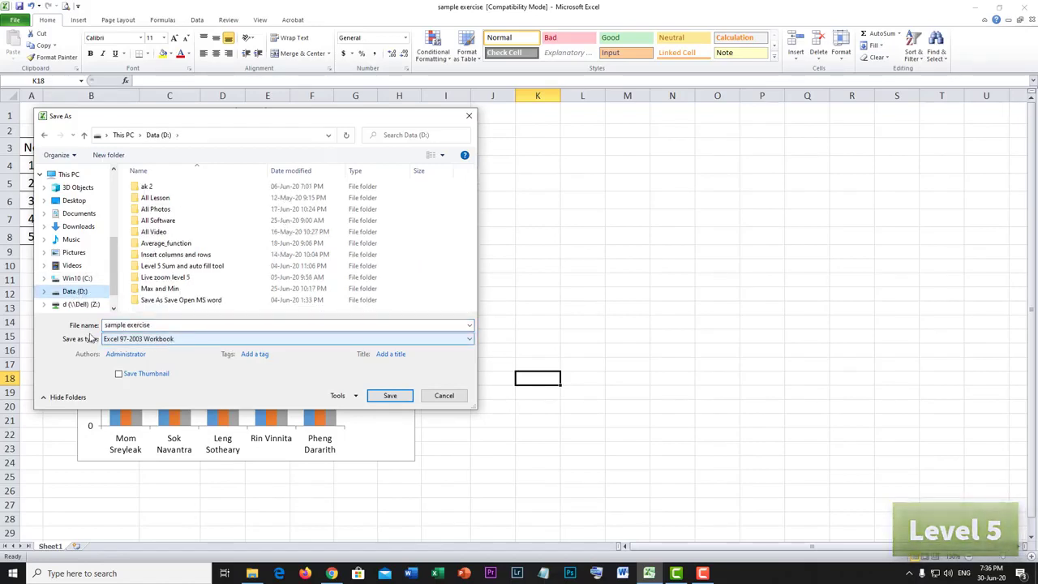
pyautogui.click(176, 326)
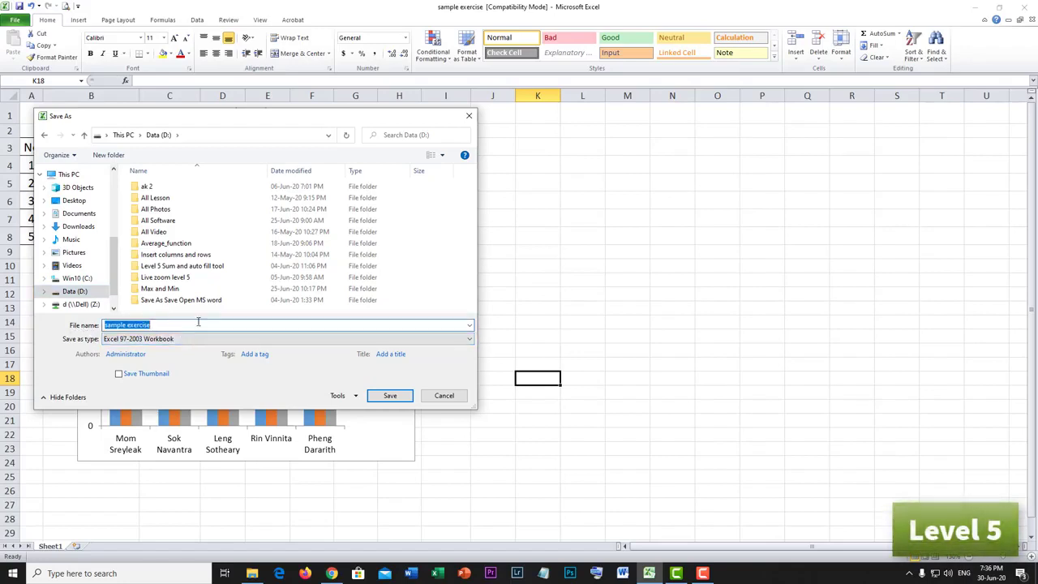
pyautogui.press('BackSpace')
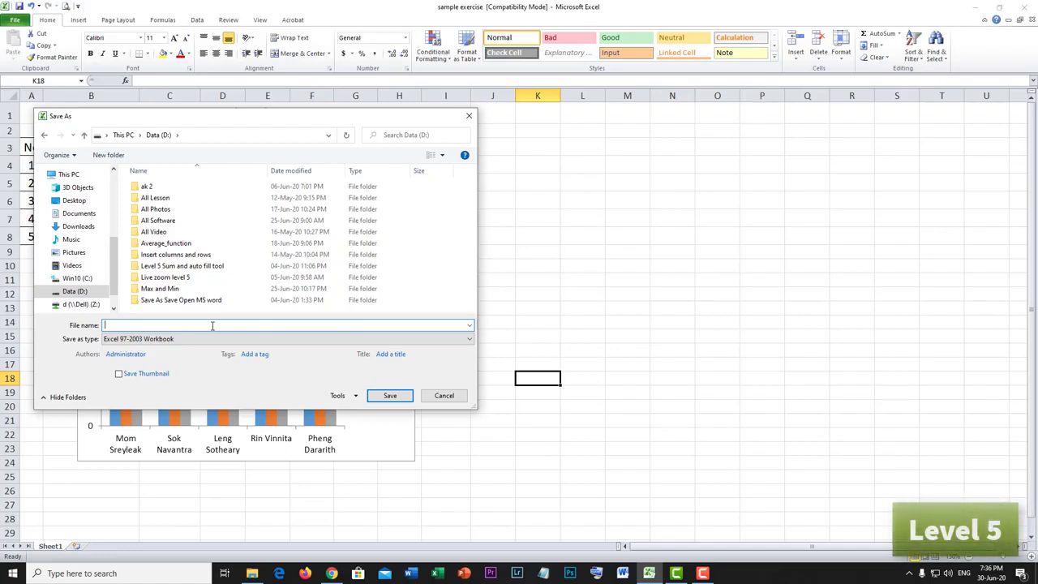
pyautogui.write('ex')
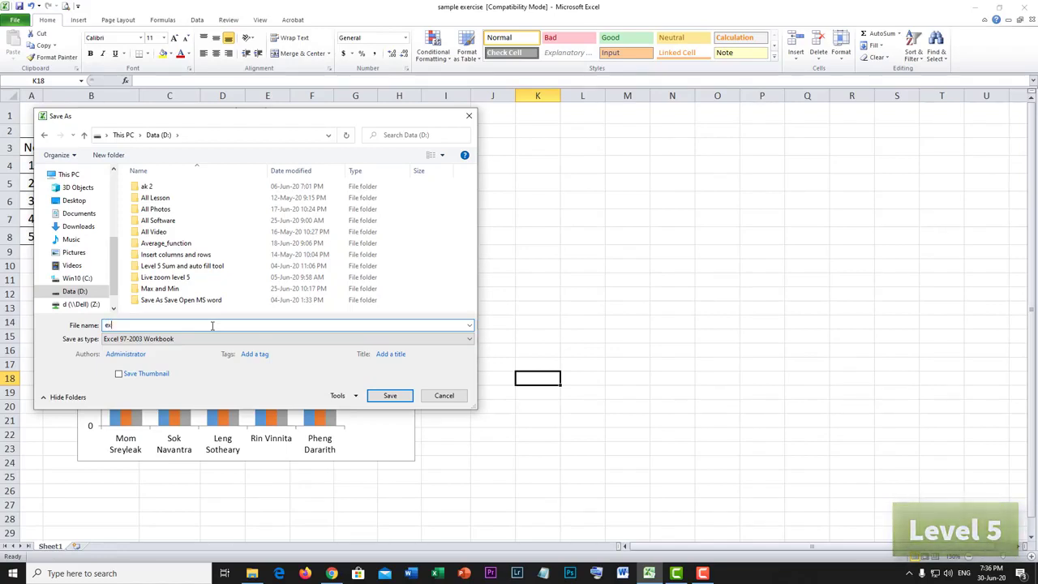
pyautogui.write('er')
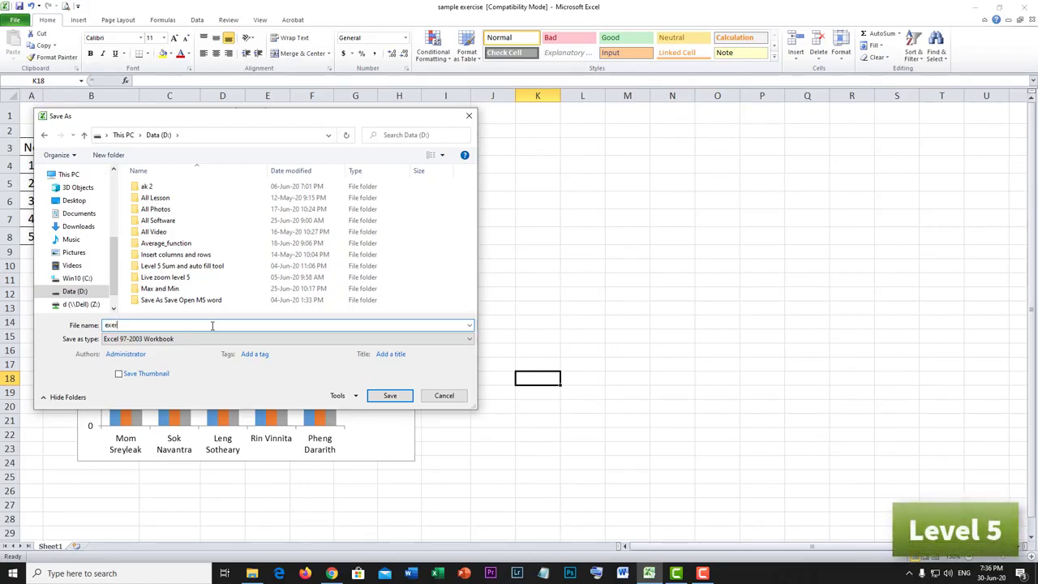
pyautogui.write('cise ')
pyautogui.write('1')
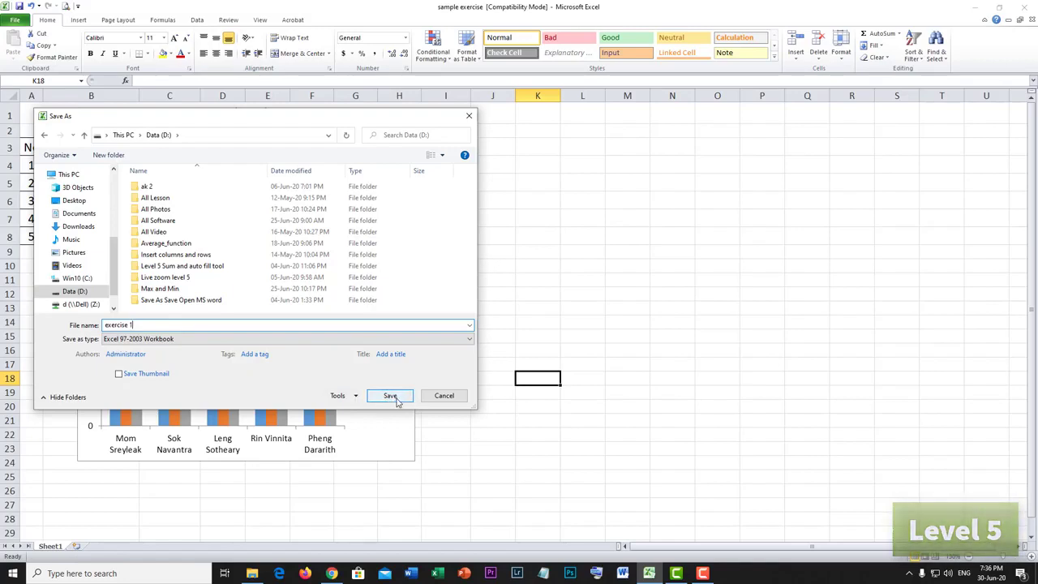
pyautogui.click(390, 396)
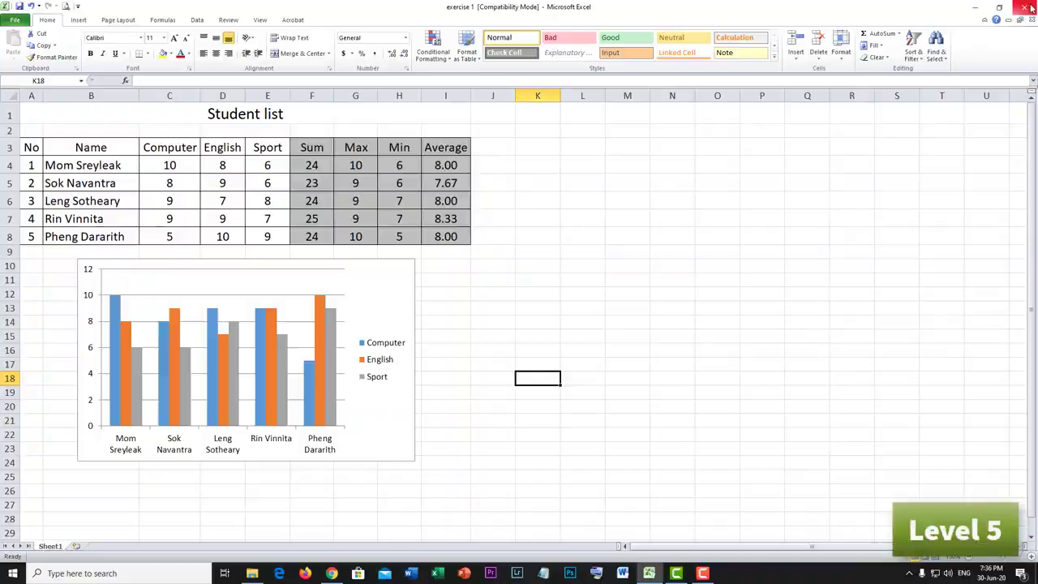
# Close Excel and launch Google Chrome from the taskbar
pyautogui.click(1032, 8)
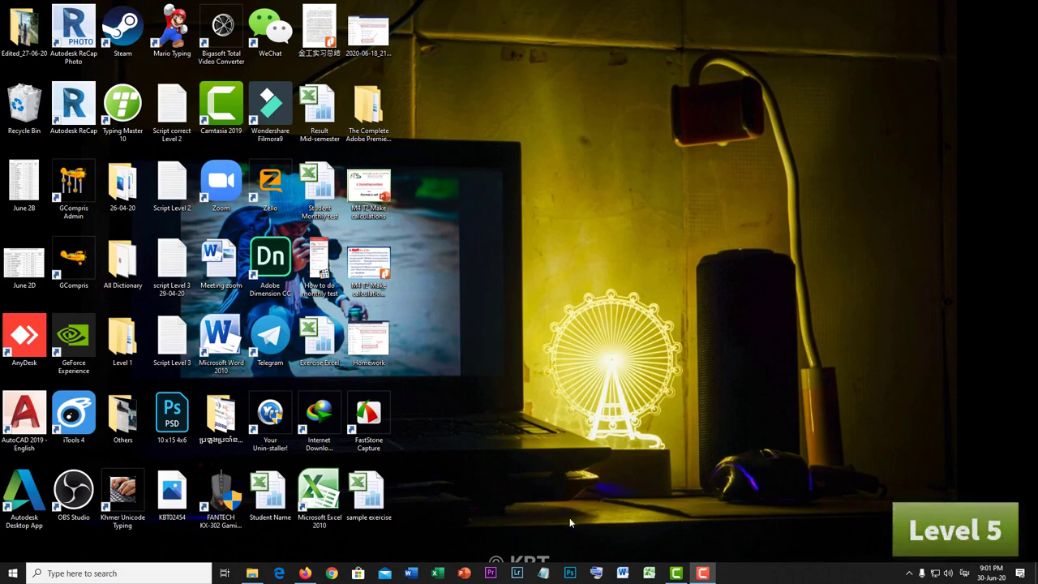
pyautogui.click(332, 573)
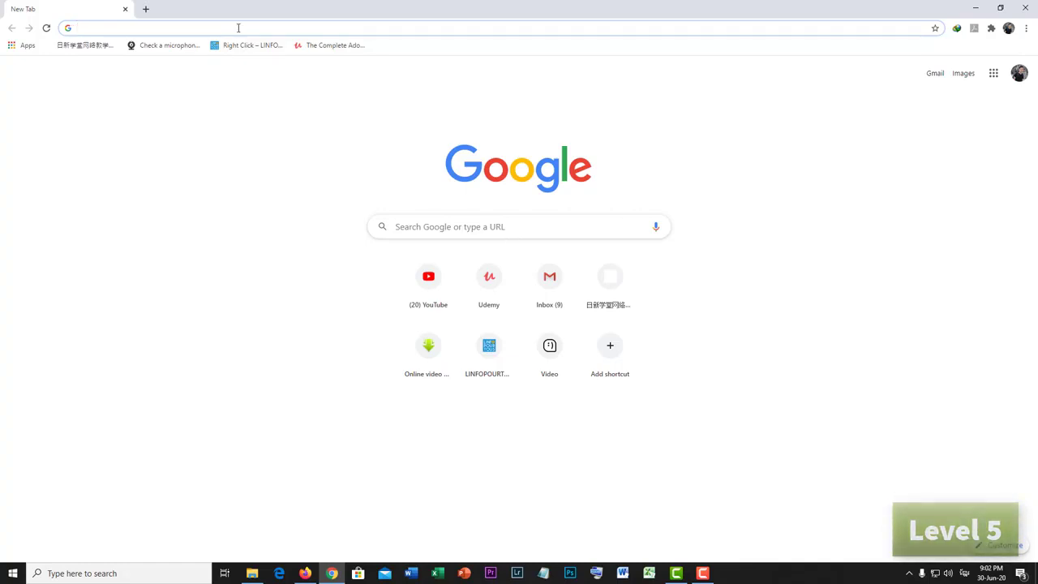
# Erase the mistyped Khmer text and load google.com
pyautogui.click(497, 227)
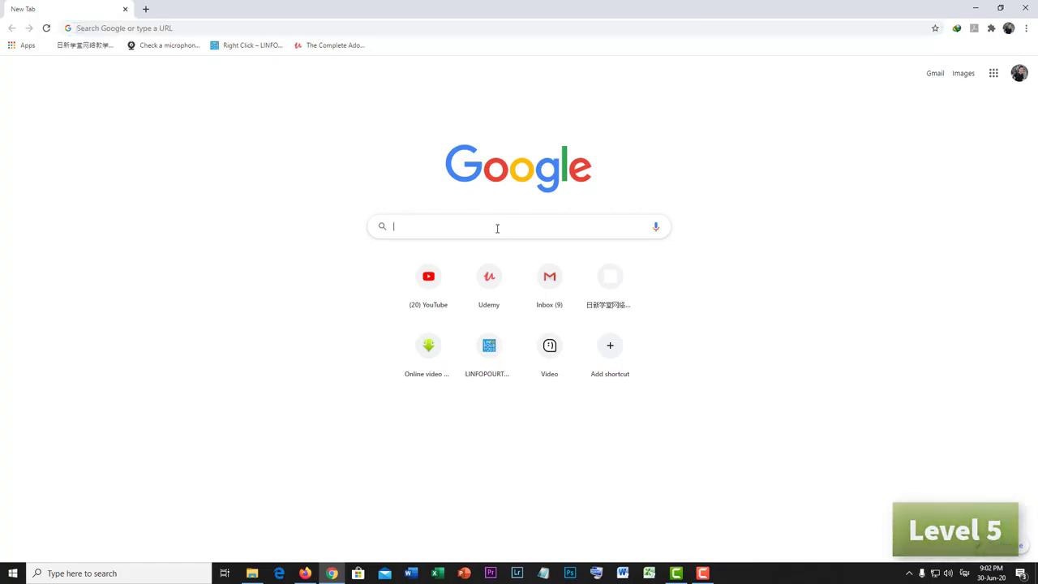
pyautogui.write('នោះទៅ')
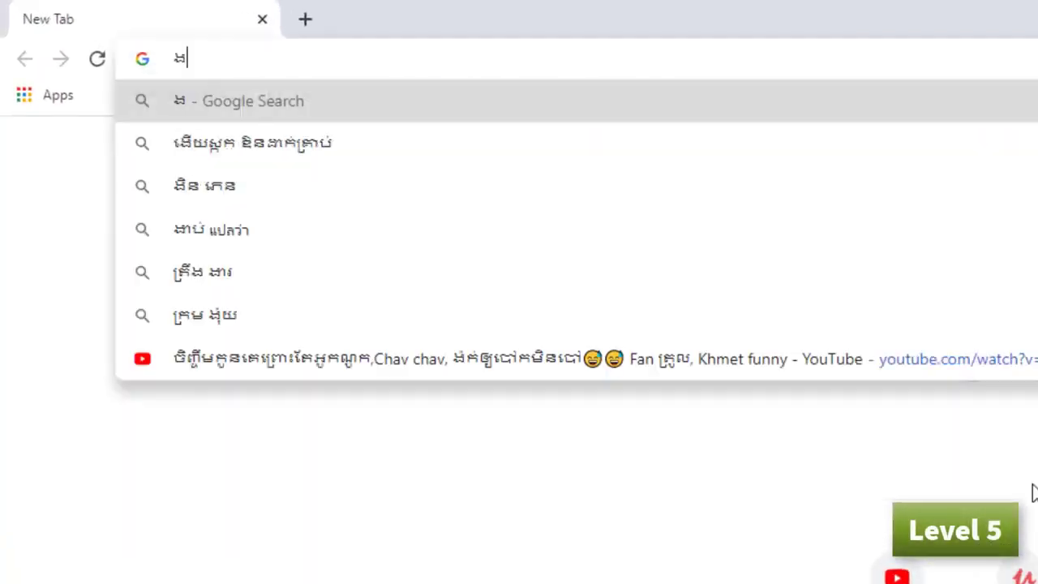
pyautogui.write('លេង')
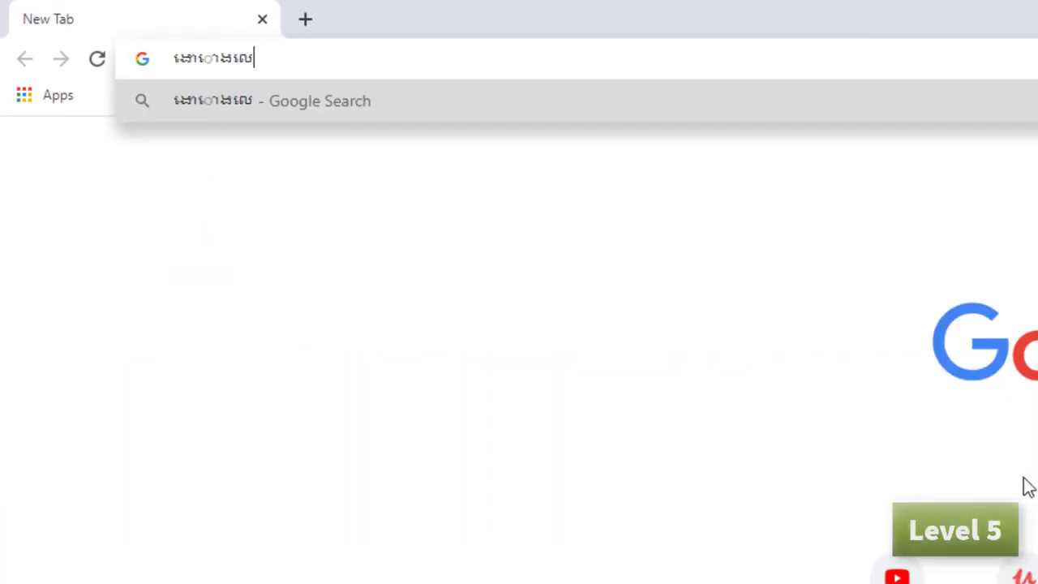
pyautogui.press('BackSpace')
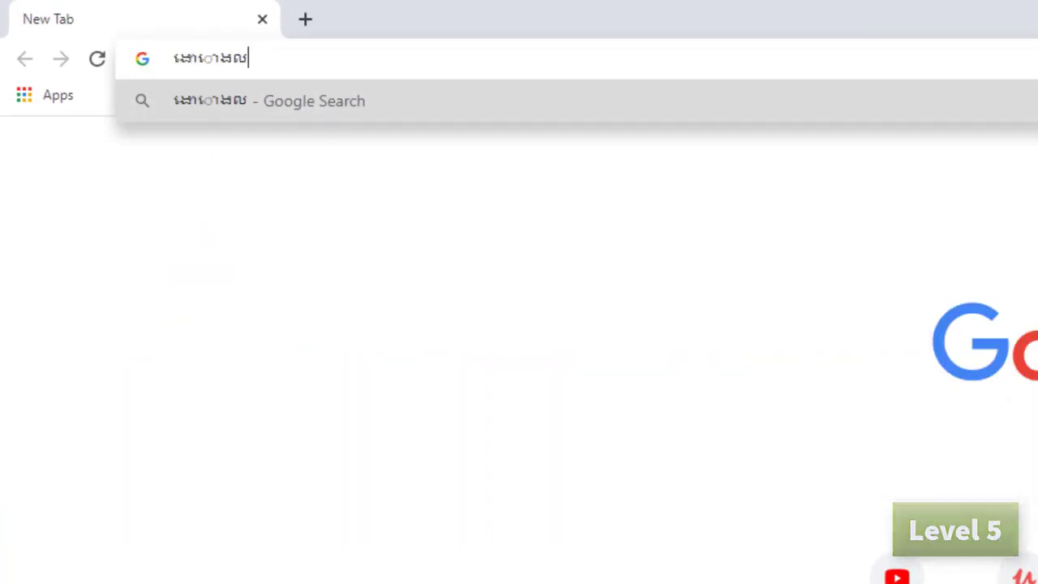
pyautogui.press('BackSpace')
pyautogui.press('BackSpace')
pyautogui.press('BackSpace')
pyautogui.press('BackSpace')
pyautogui.press('BackSpace')
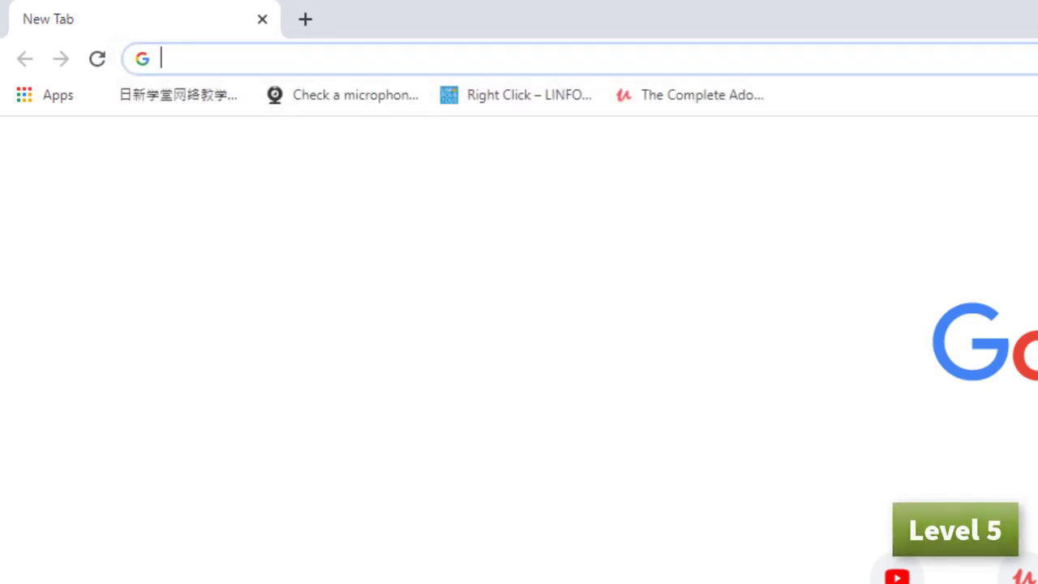
pyautogui.write('google')
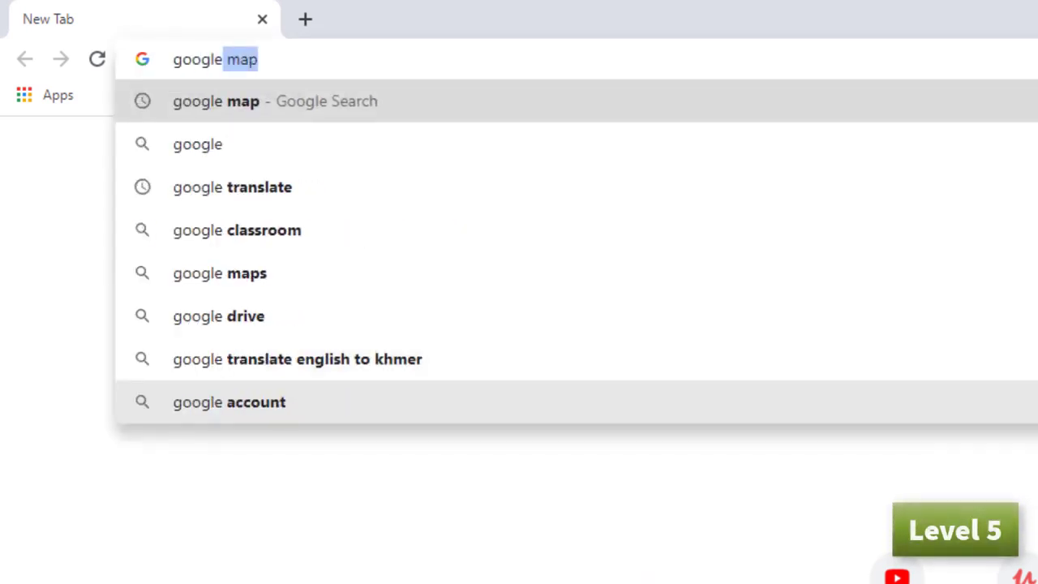
pyautogui.write('.com')
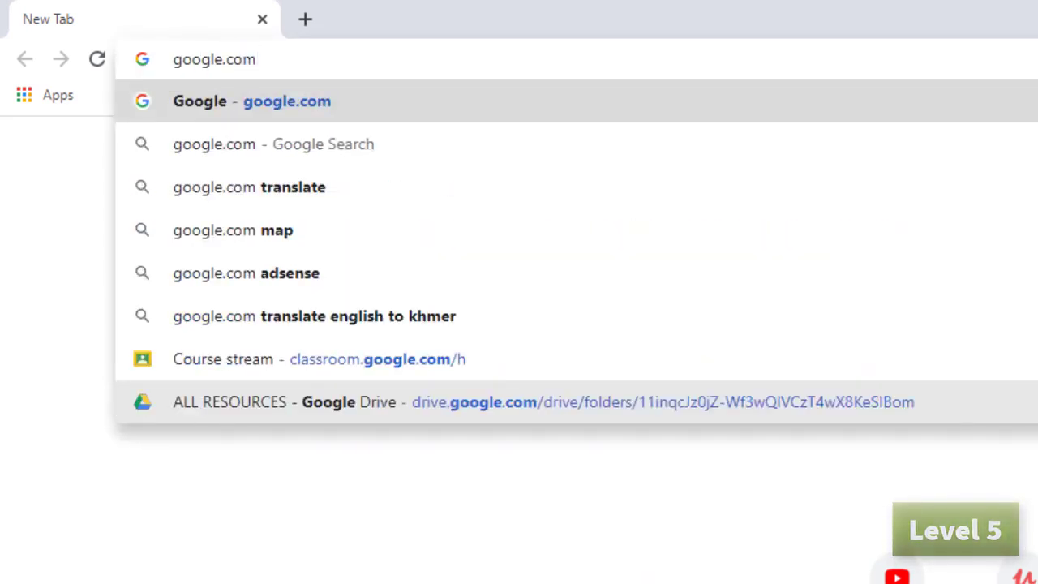
pyautogui.press('Return')
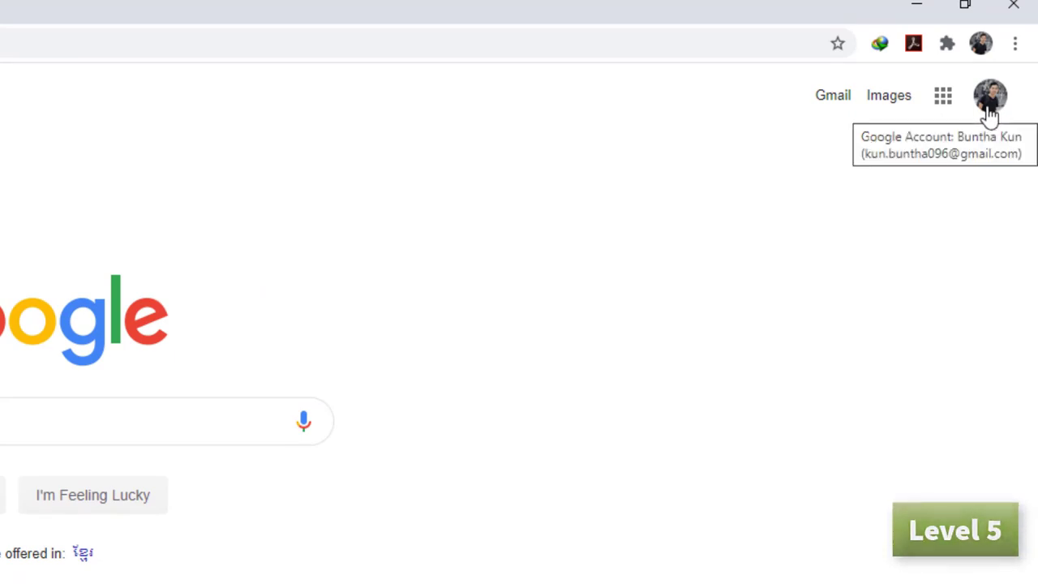
# Sign out of the Google account and bring up the Choose an account sign-in page
pyautogui.click(987, 116)
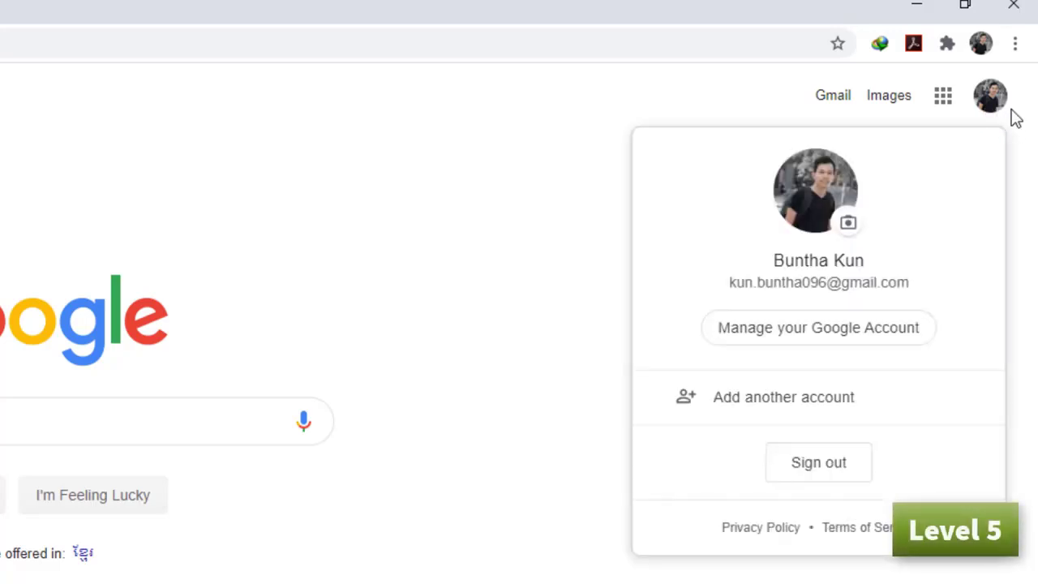
pyautogui.click(827, 459)
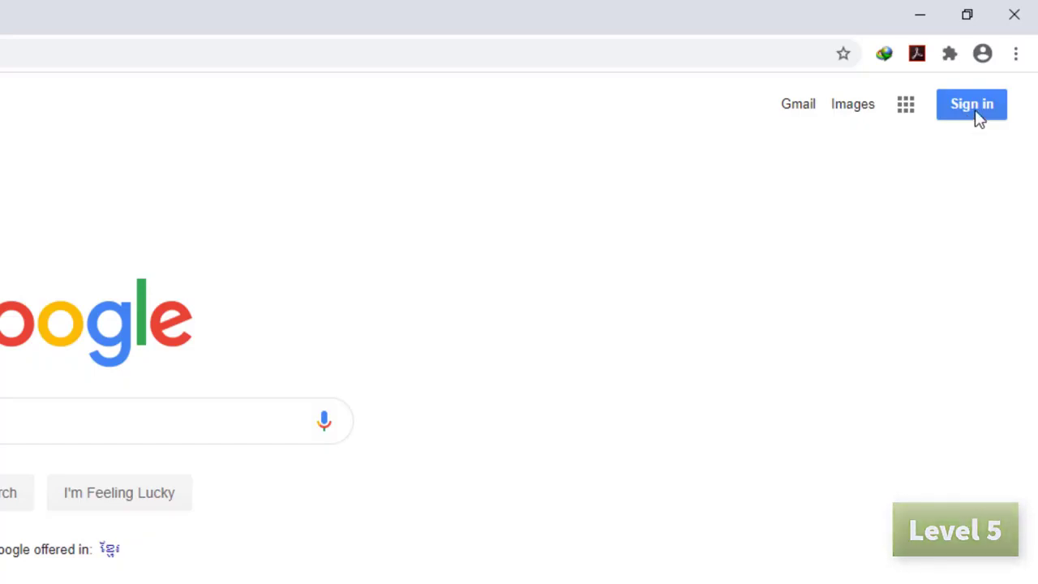
pyautogui.click(1006, 68)
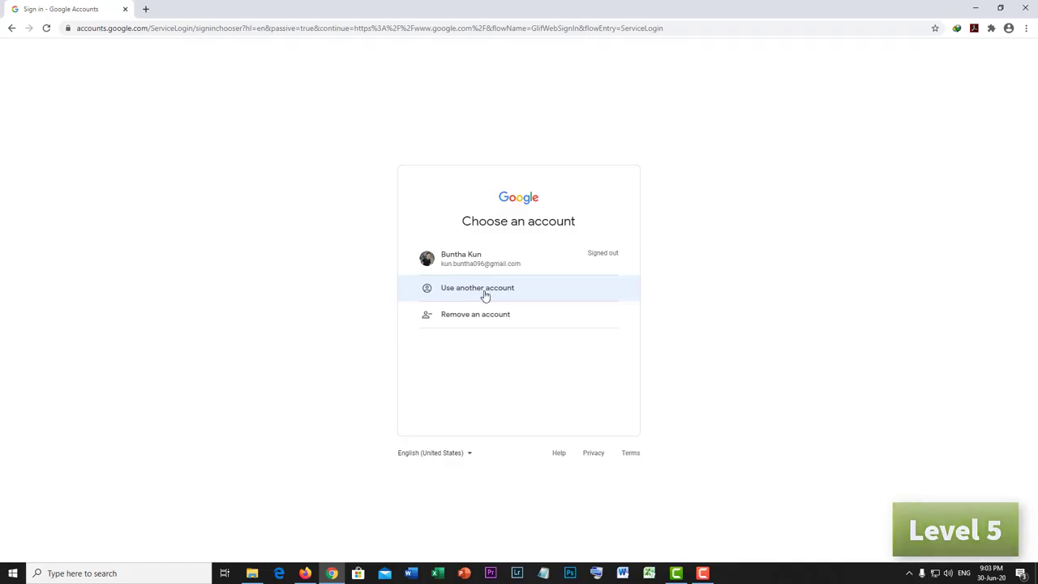
# Sign in with a different account, using the saved e-mail and entering the account password
pyautogui.click(485, 293)
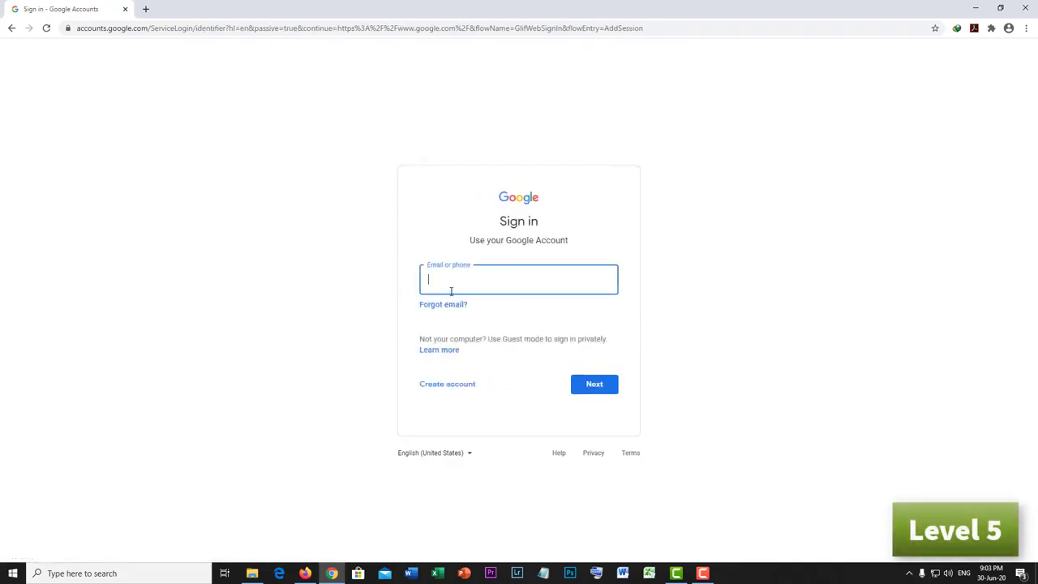
pyautogui.click(468, 290)
pyautogui.click(532, 310)
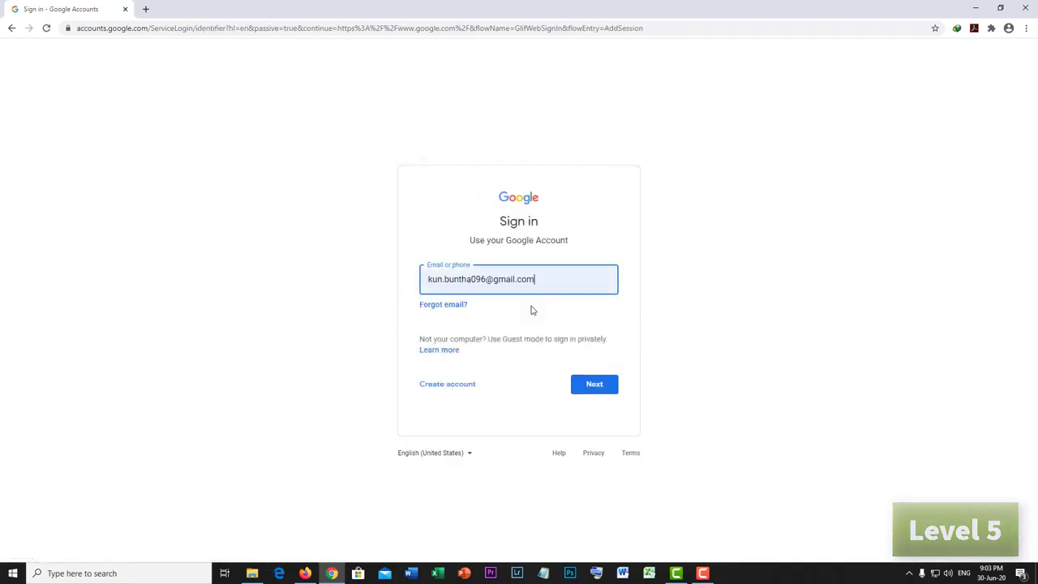
pyautogui.click(589, 387)
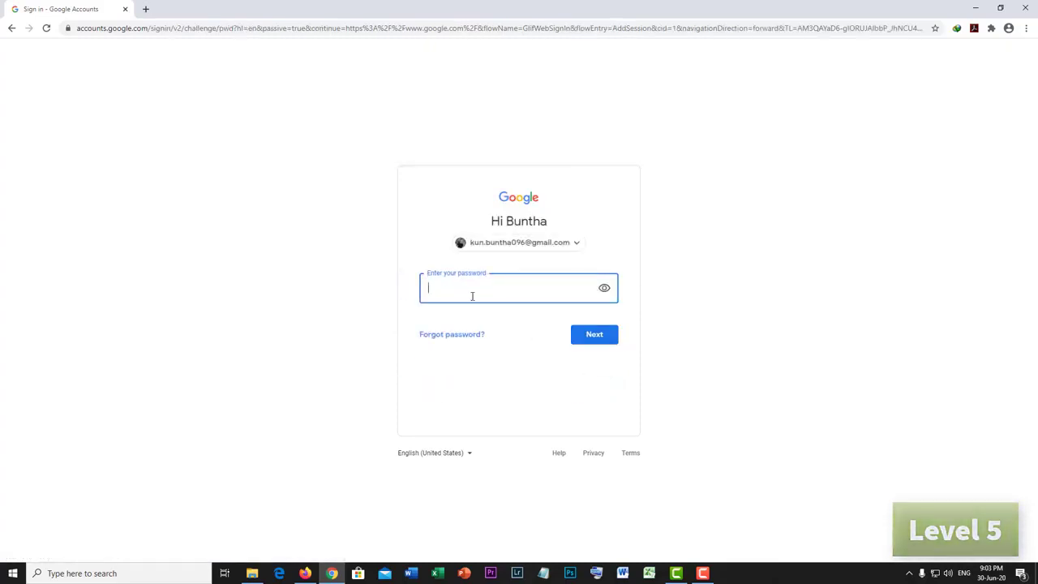
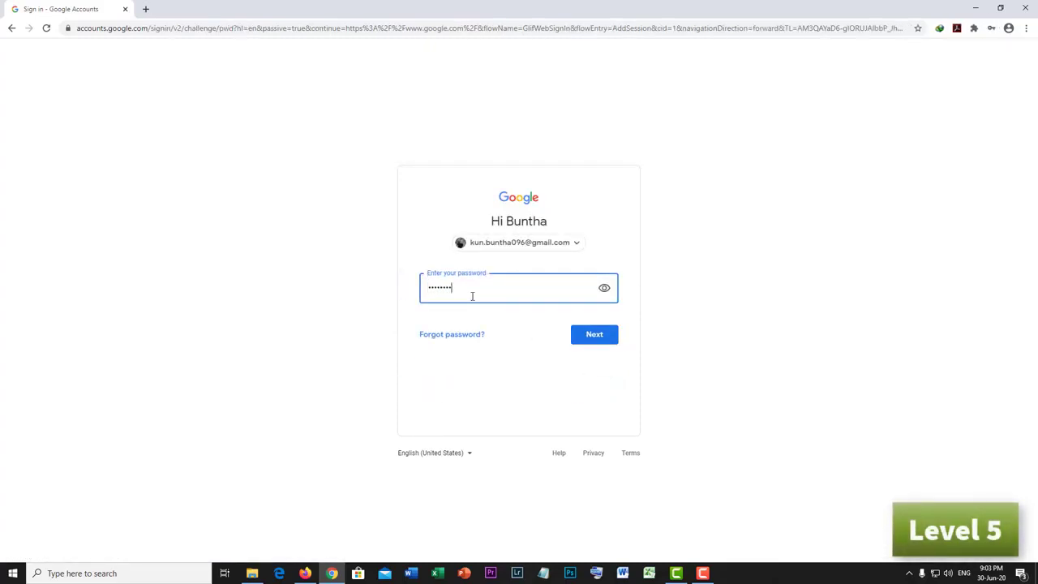
pyautogui.press('Return')
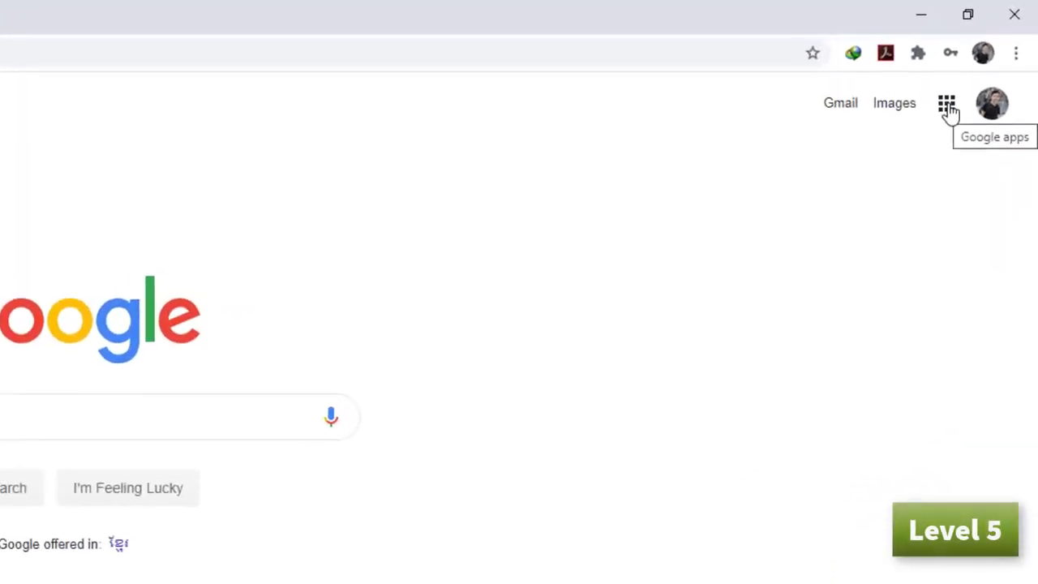
# Launch Classroom from the Google apps grid to show the seven enrolled classes
pyautogui.click(944, 126)
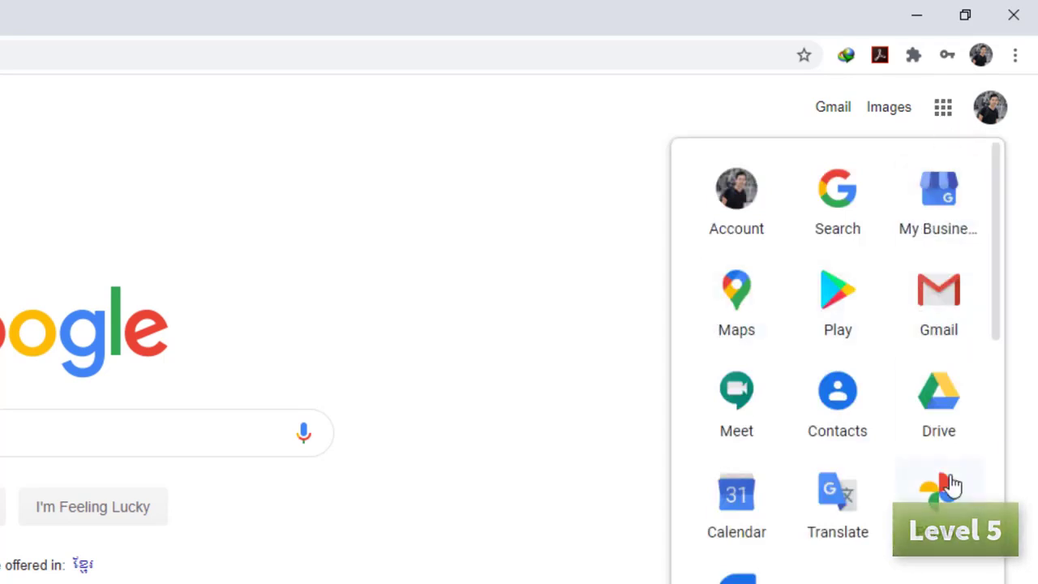
pyautogui.scroll(-2, 858, 396)
pyautogui.scroll(-2, 858, 396)
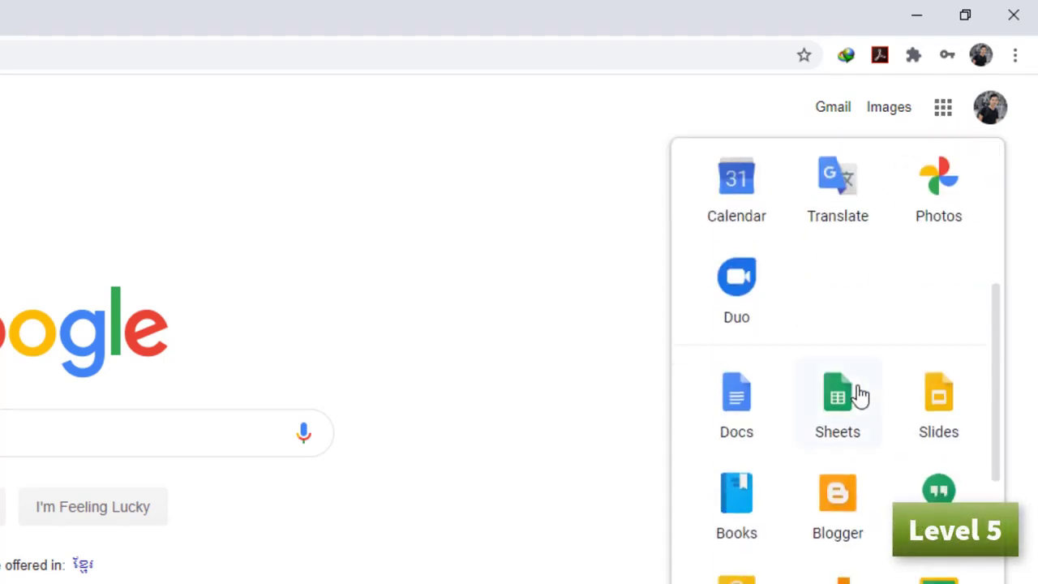
pyautogui.scroll(-2, 883, 405)
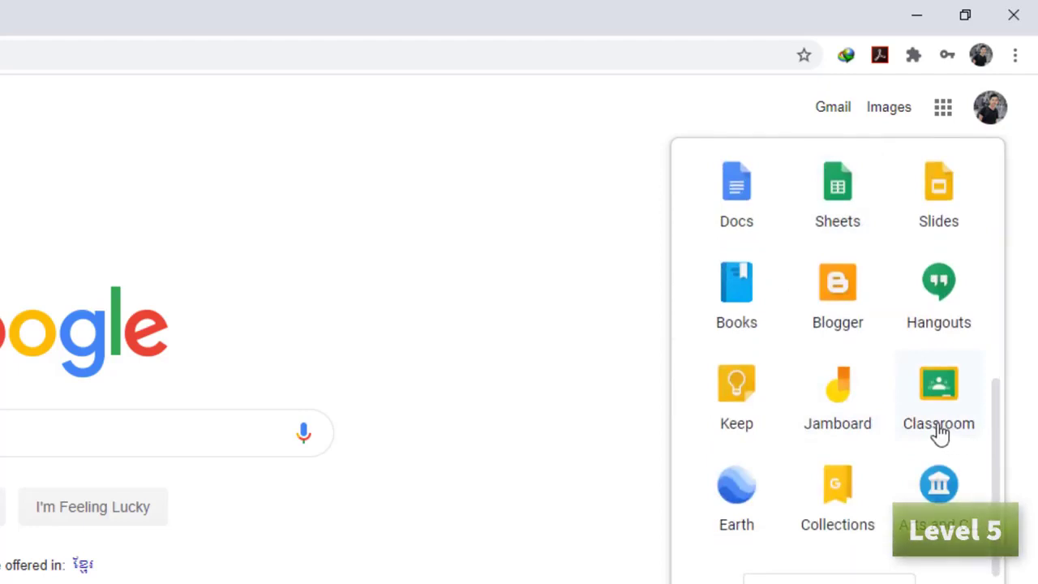
pyautogui.scroll(2, 965, 428)
pyautogui.scroll(1, 788, 410)
pyautogui.scroll(3, 787, 365)
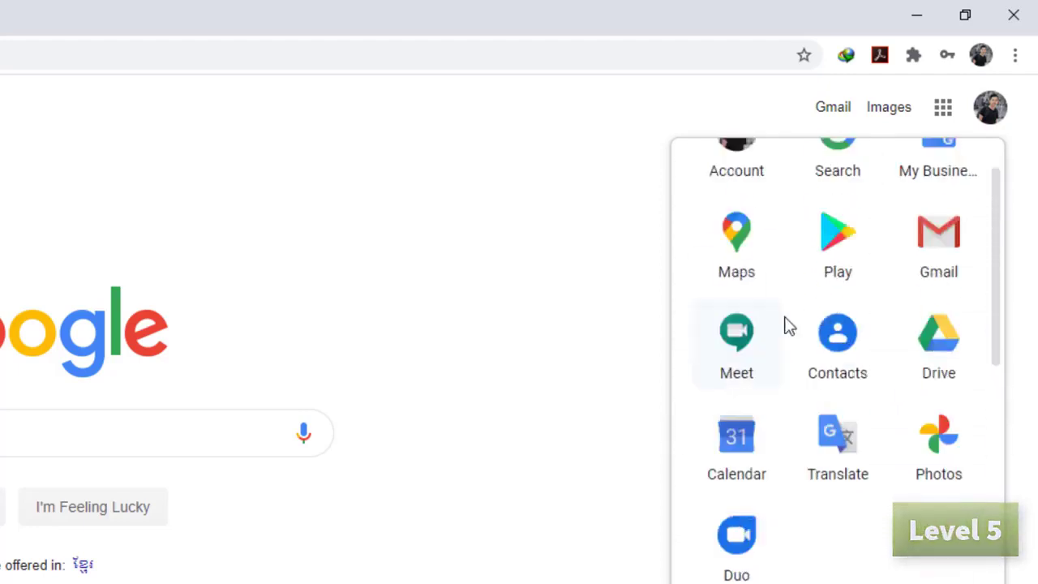
pyautogui.scroll(1, 799, 267)
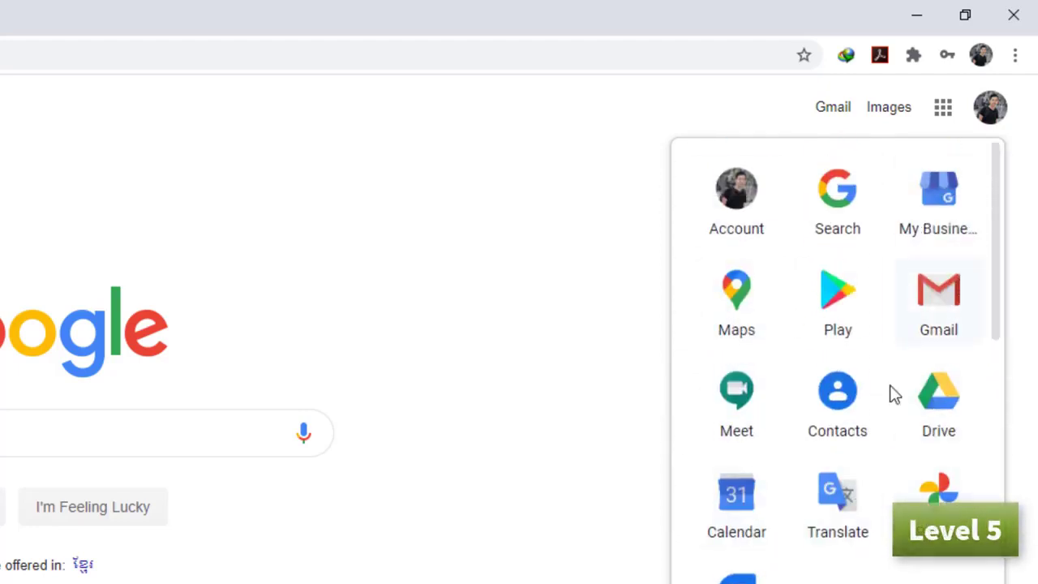
pyautogui.scroll(-1, 862, 539)
pyautogui.scroll(-4, 862, 539)
pyautogui.scroll(-3, 862, 535)
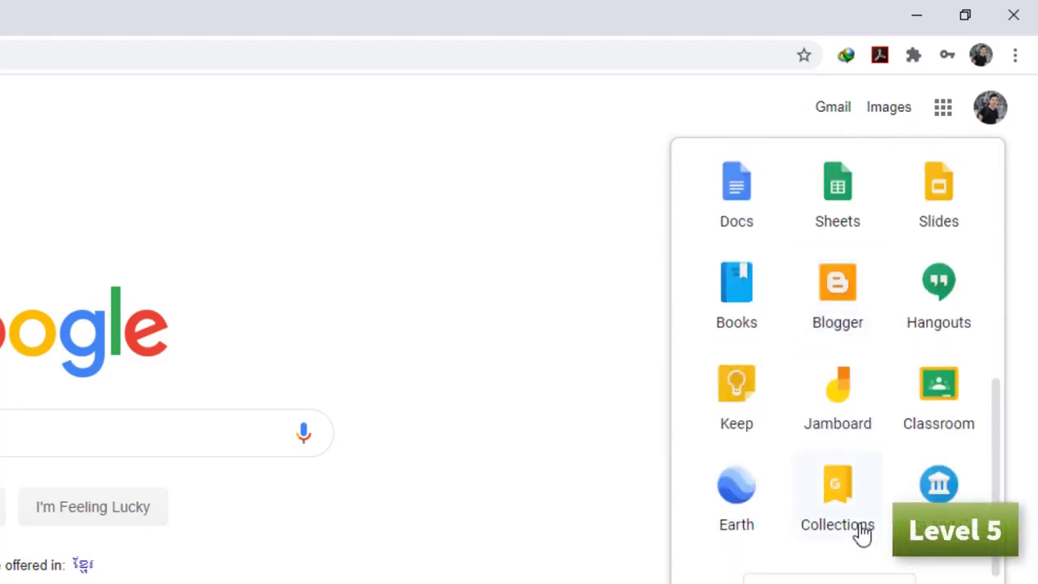
pyautogui.click(941, 393)
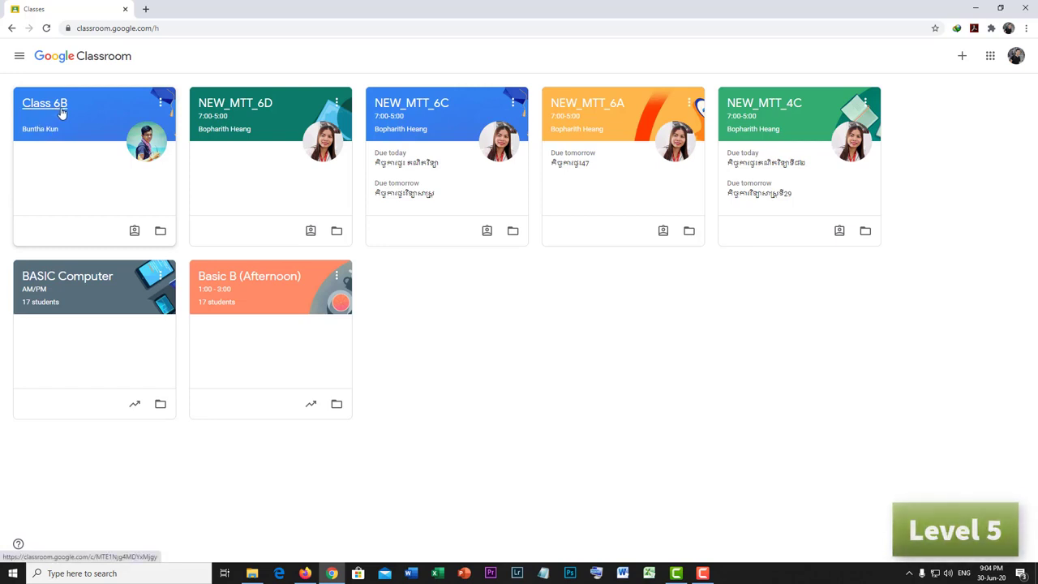
# Open Class 6B and view its Classwork page with the single undated assignment
pyautogui.click(61, 113)
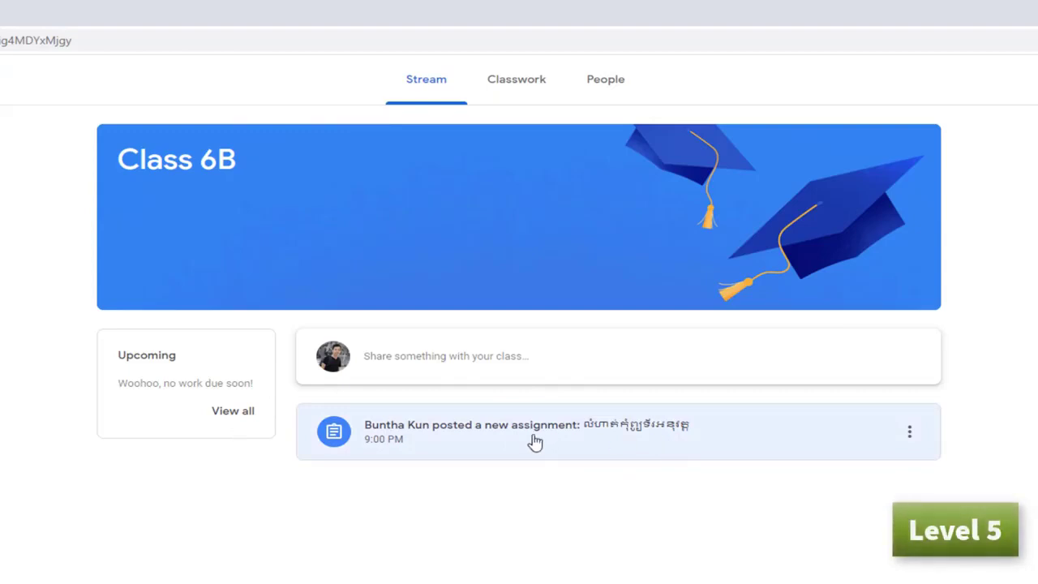
pyautogui.click(543, 89)
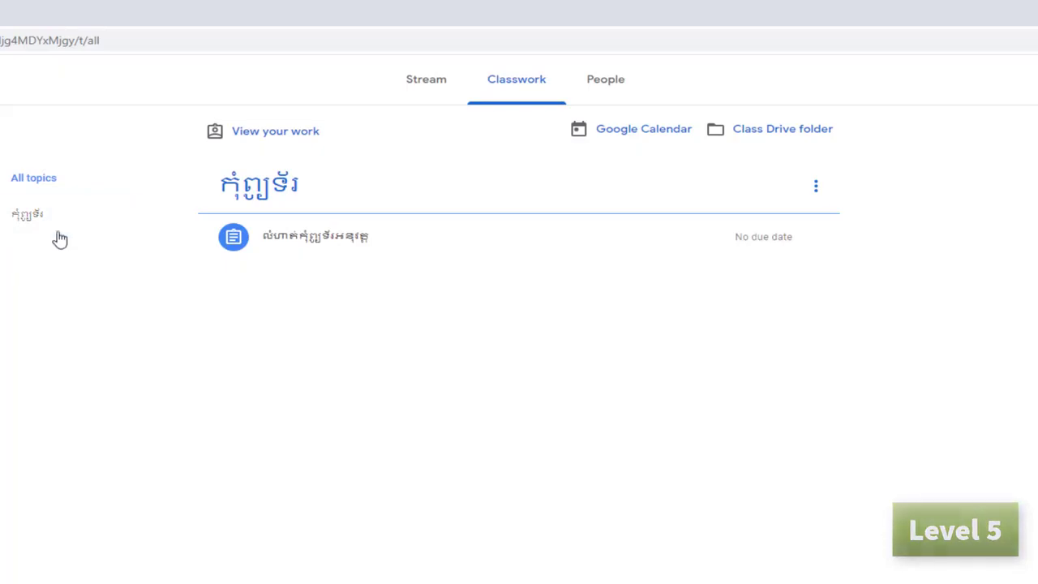
# Open the Khmer-titled assignment under the class topic to see its 100-point details page
pyautogui.click(45, 224)
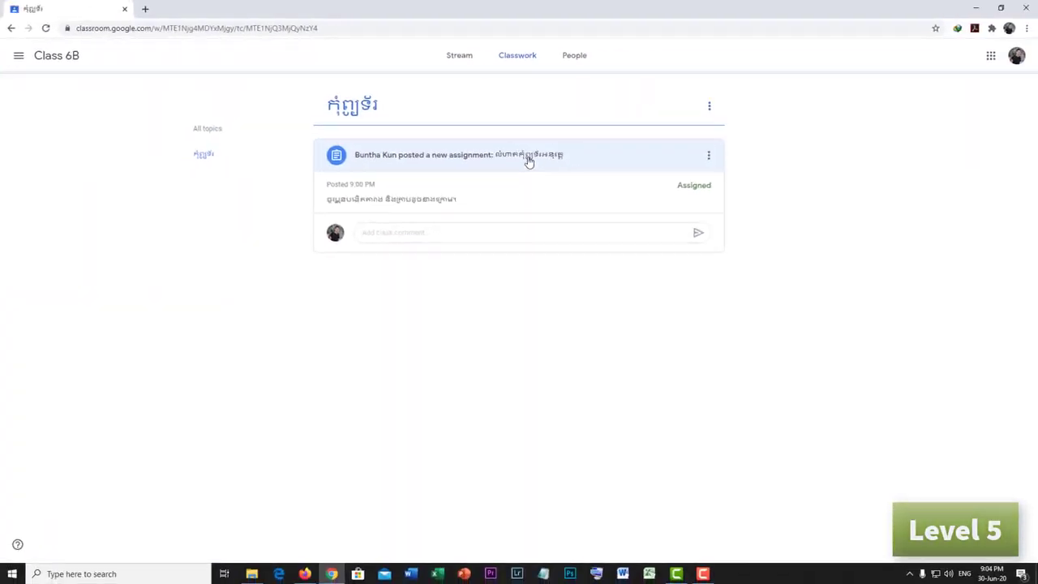
pyautogui.click(528, 168)
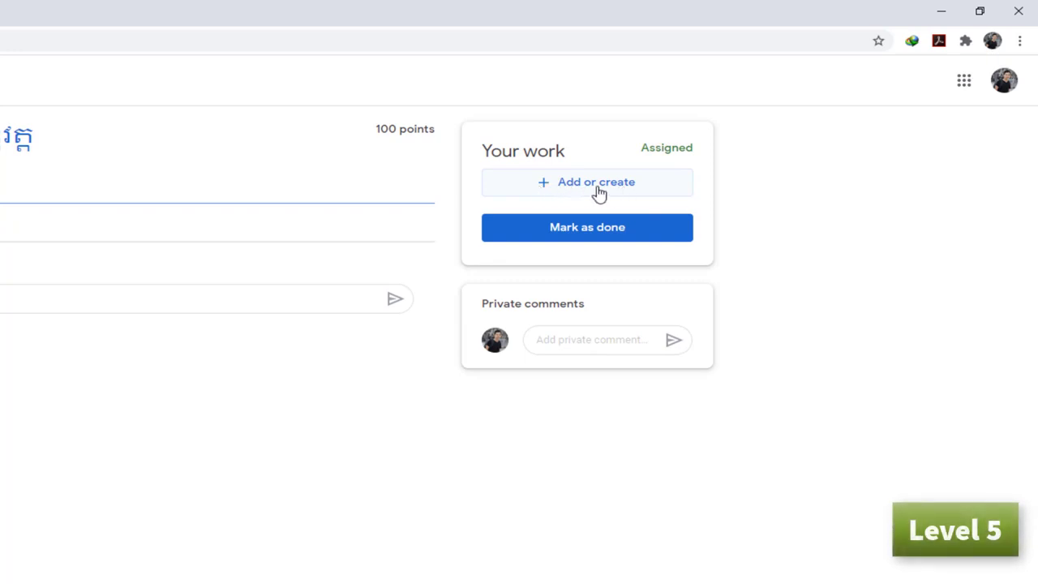
# Choose Add or create > File under Your work to bring up the Google Drive upload window
pyautogui.click(634, 193)
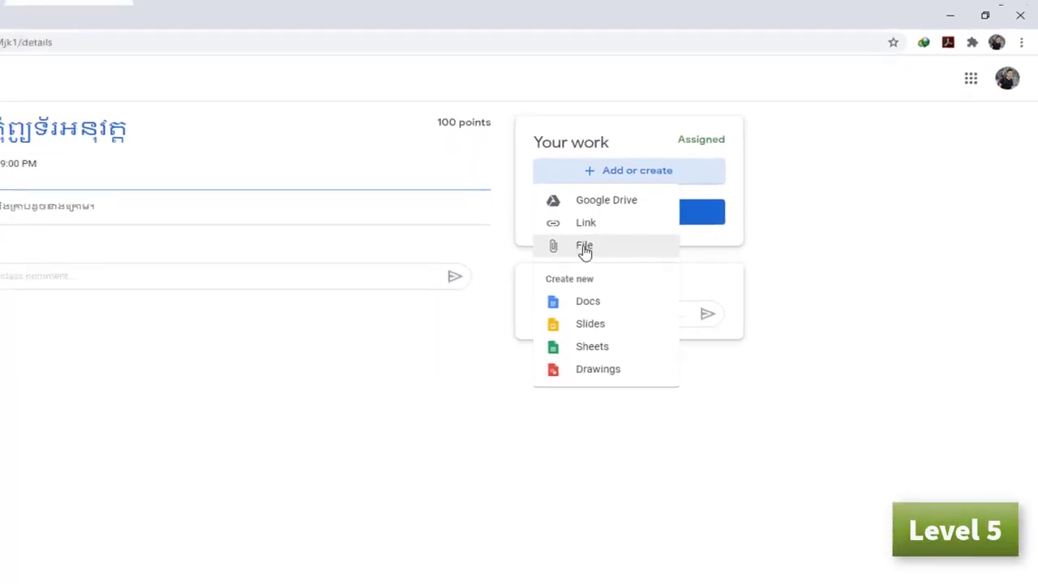
pyautogui.click(718, 188)
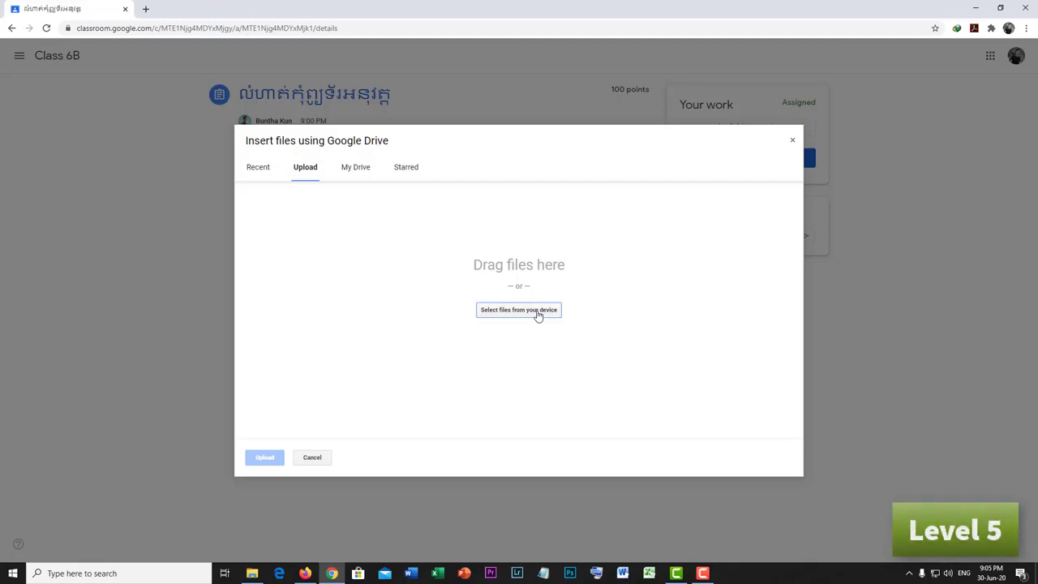
# Browse the file picker to the Data (D:) drive and select exercise 1.xls for upload
pyautogui.click(537, 314)
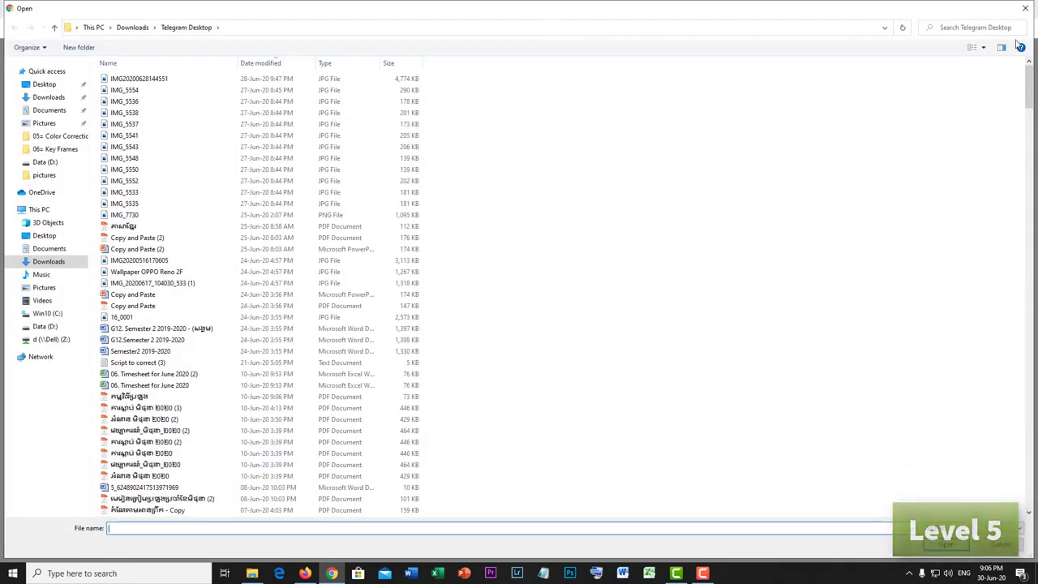
pyautogui.doubleClick(908, 10)
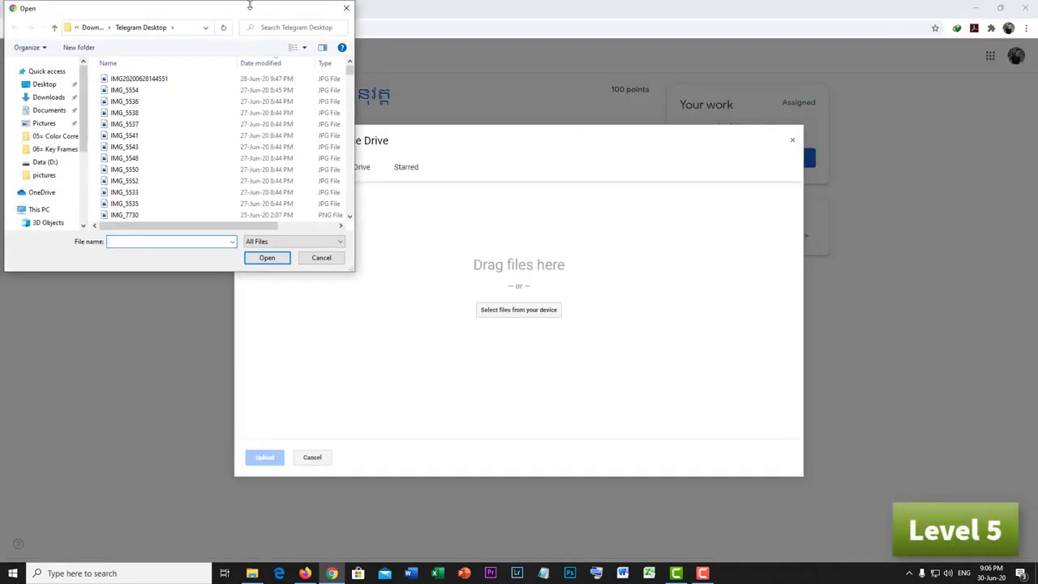
pyautogui.moveTo(248, 11)
pyautogui.mouseDown()
pyautogui.moveTo(714, 154)
pyautogui.moveTo(552, 180)
pyautogui.mouseUp()
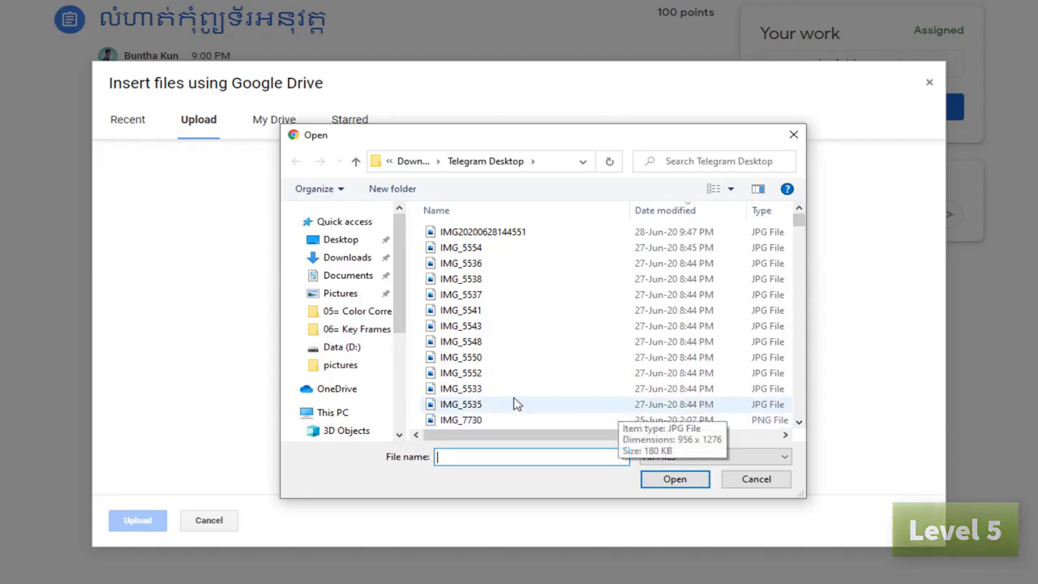
pyautogui.moveTo(397, 236); pyautogui.dragTo(401, 352)
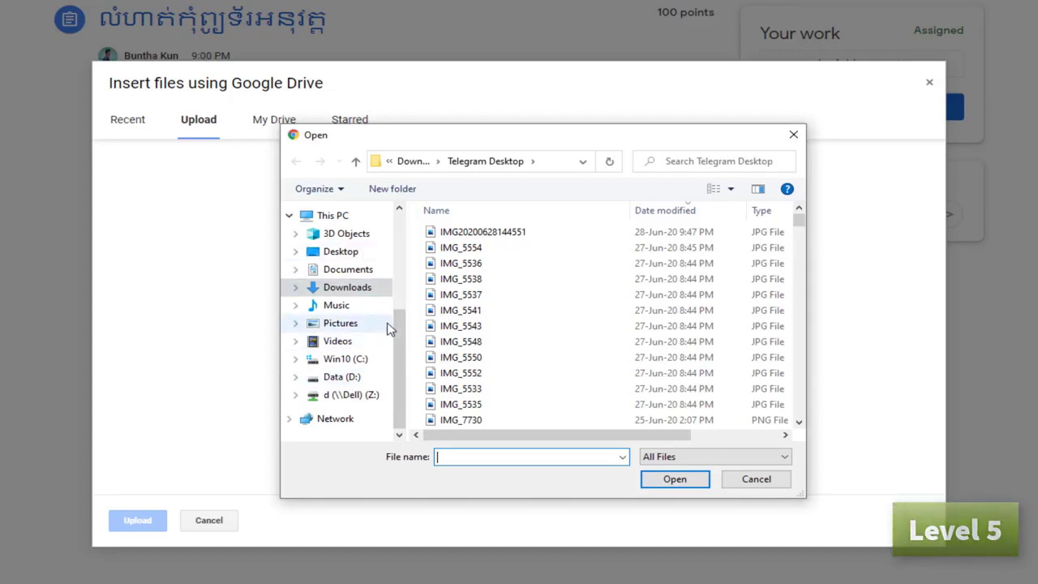
pyautogui.click(354, 258)
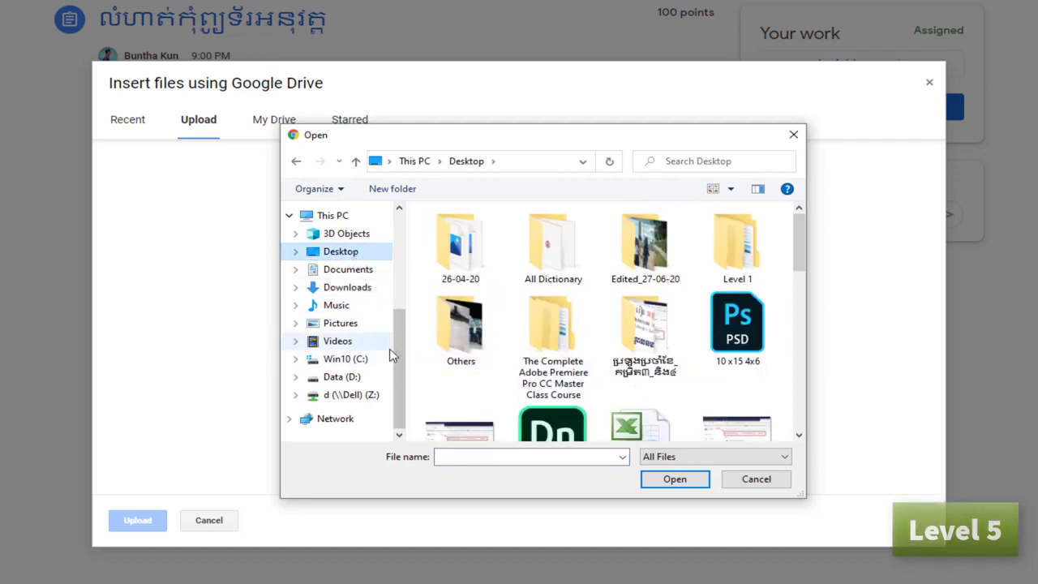
pyautogui.click(363, 383)
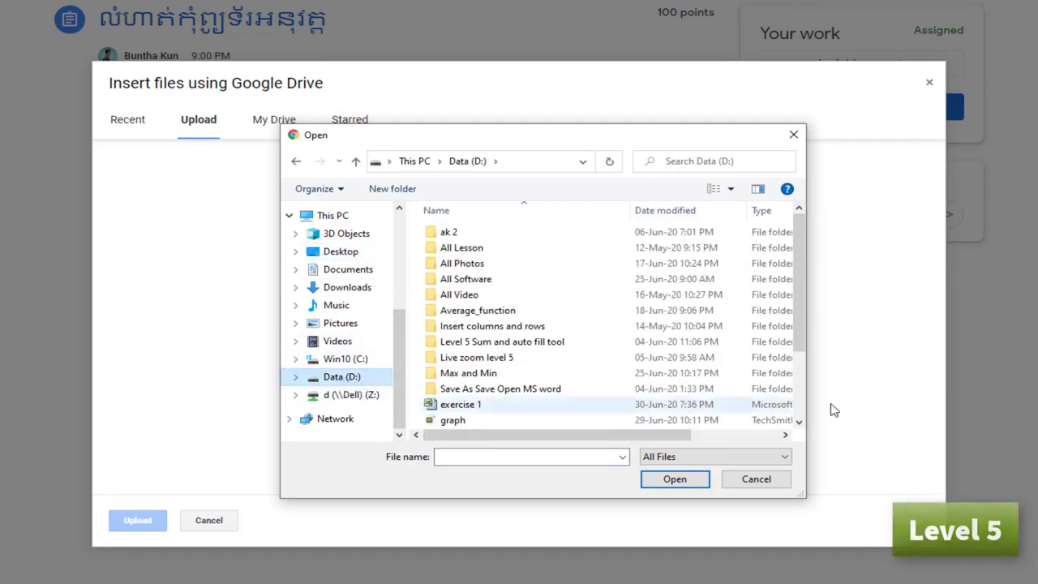
pyautogui.moveTo(795, 243); pyautogui.dragTo(794, 284)
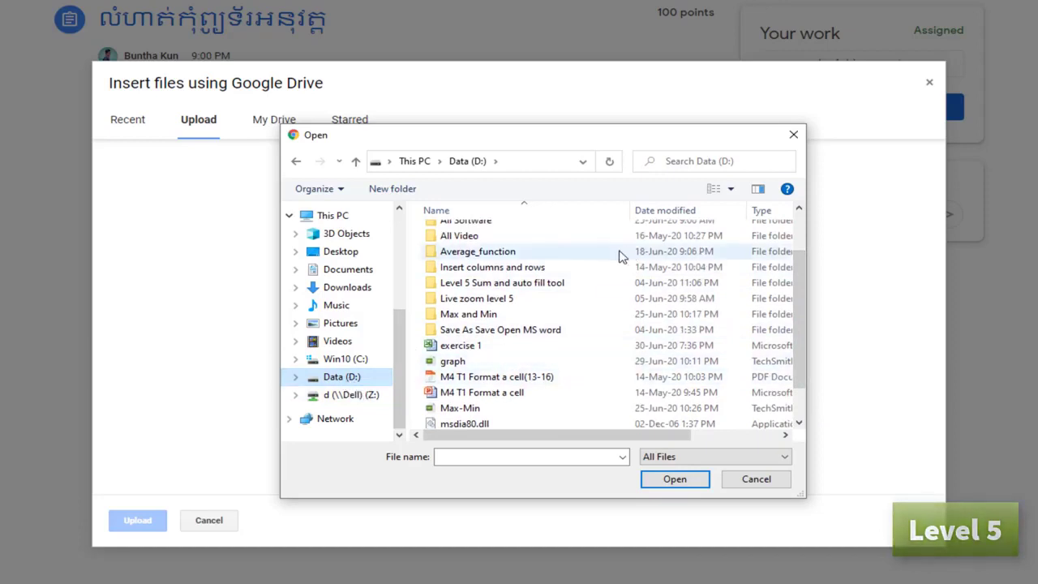
pyautogui.scroll(-1, 621, 298)
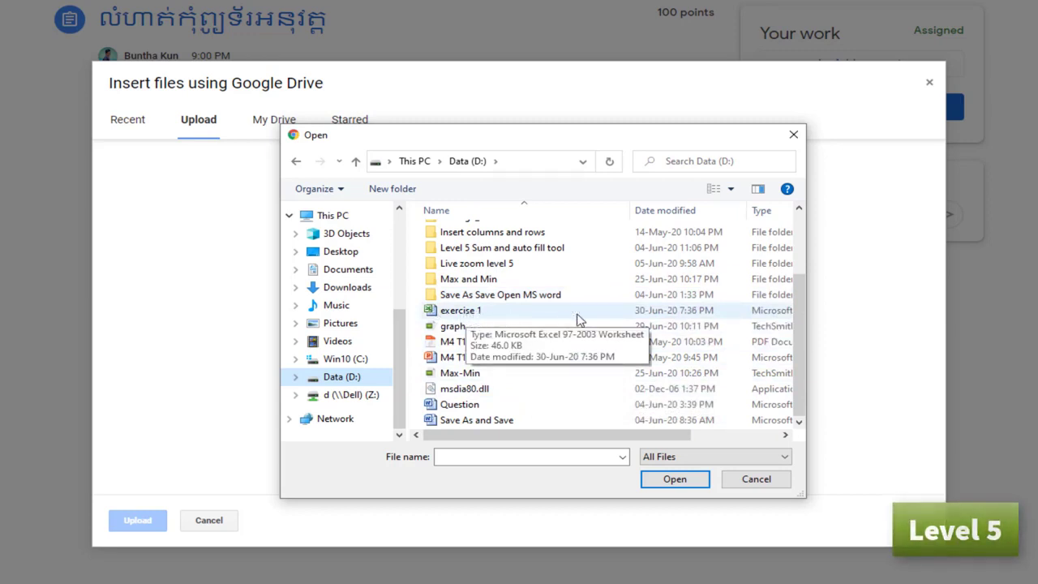
pyautogui.click(476, 318)
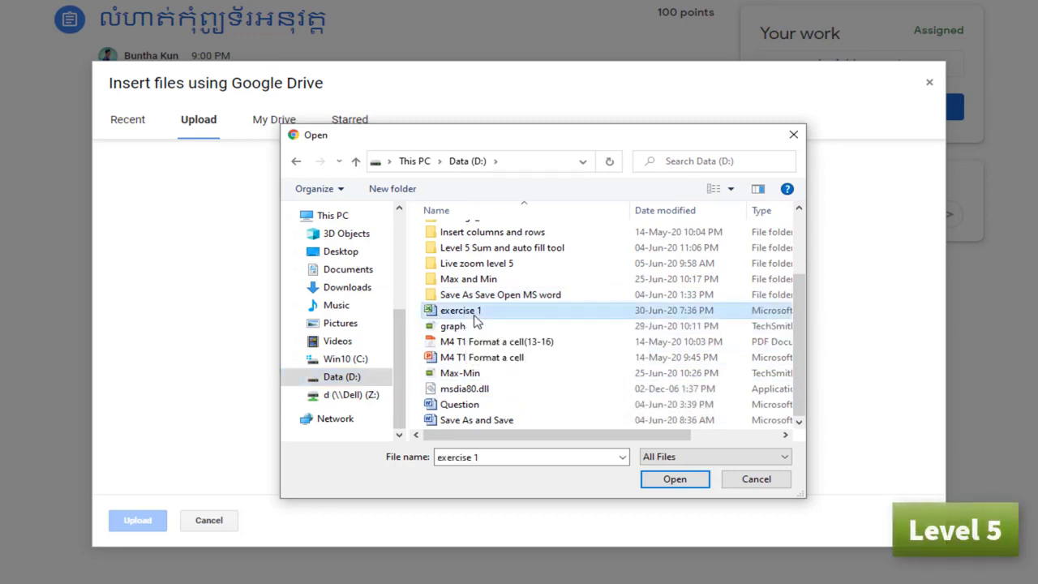
pyautogui.click(687, 483)
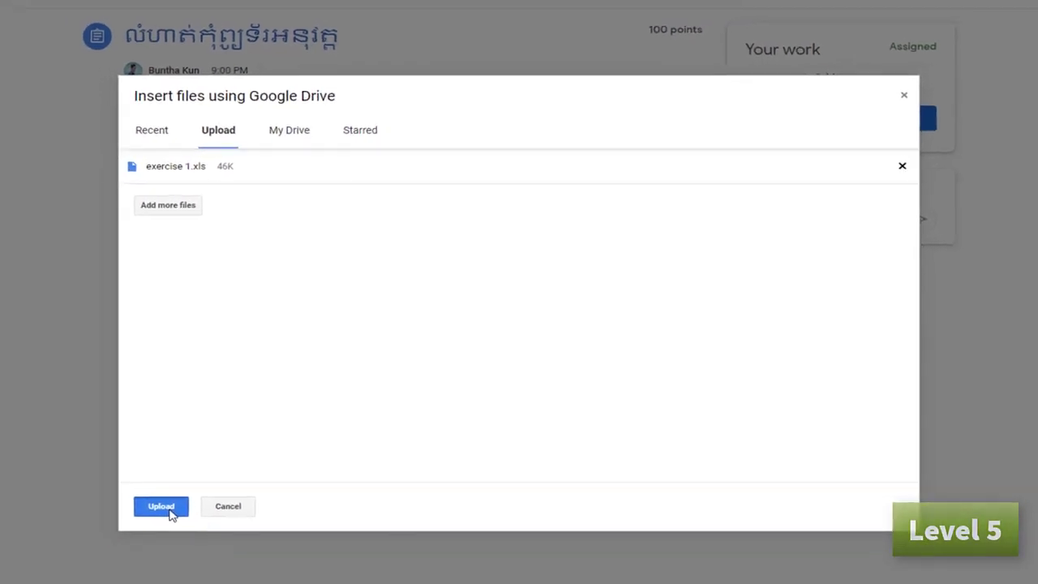
# Upload exercise 1.xls so it attaches to the assignment's Your work
pyautogui.click(162, 517)
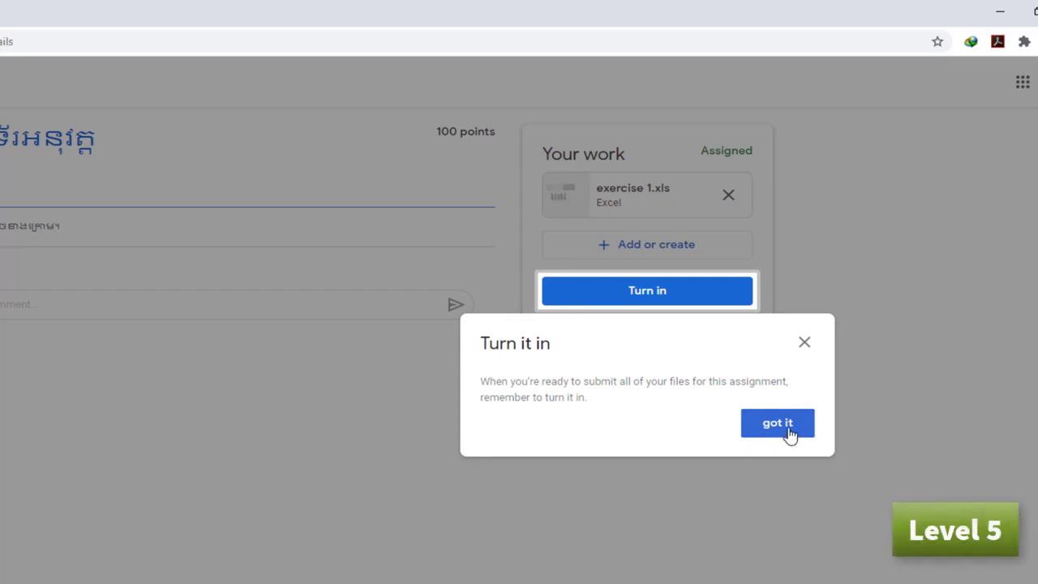
# Dismiss the reminder and turn in the assignment with exercise 1.xls attached
pyautogui.click(785, 434)
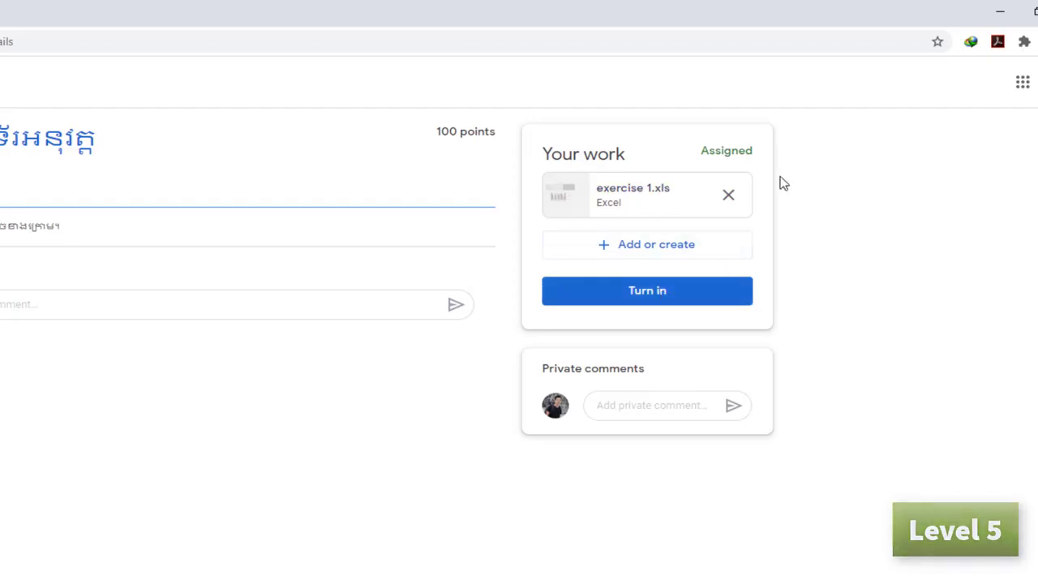
pyautogui.click(658, 298)
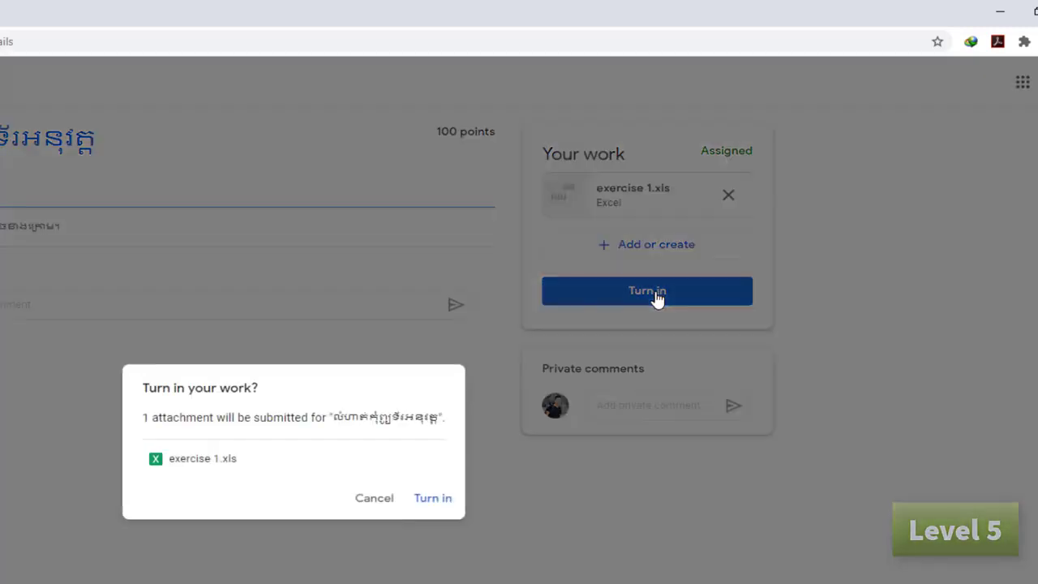
pyautogui.click(446, 502)
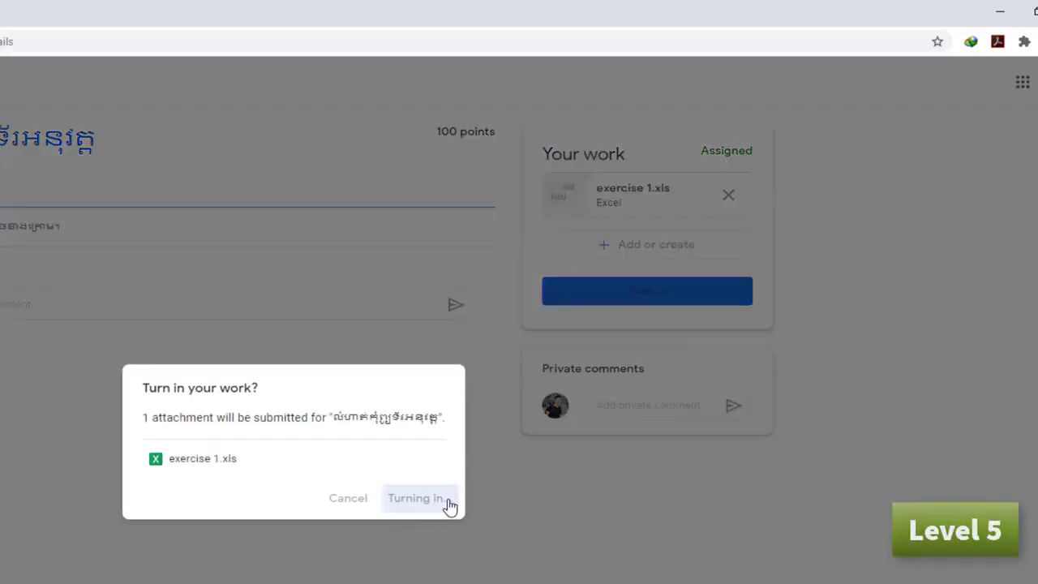